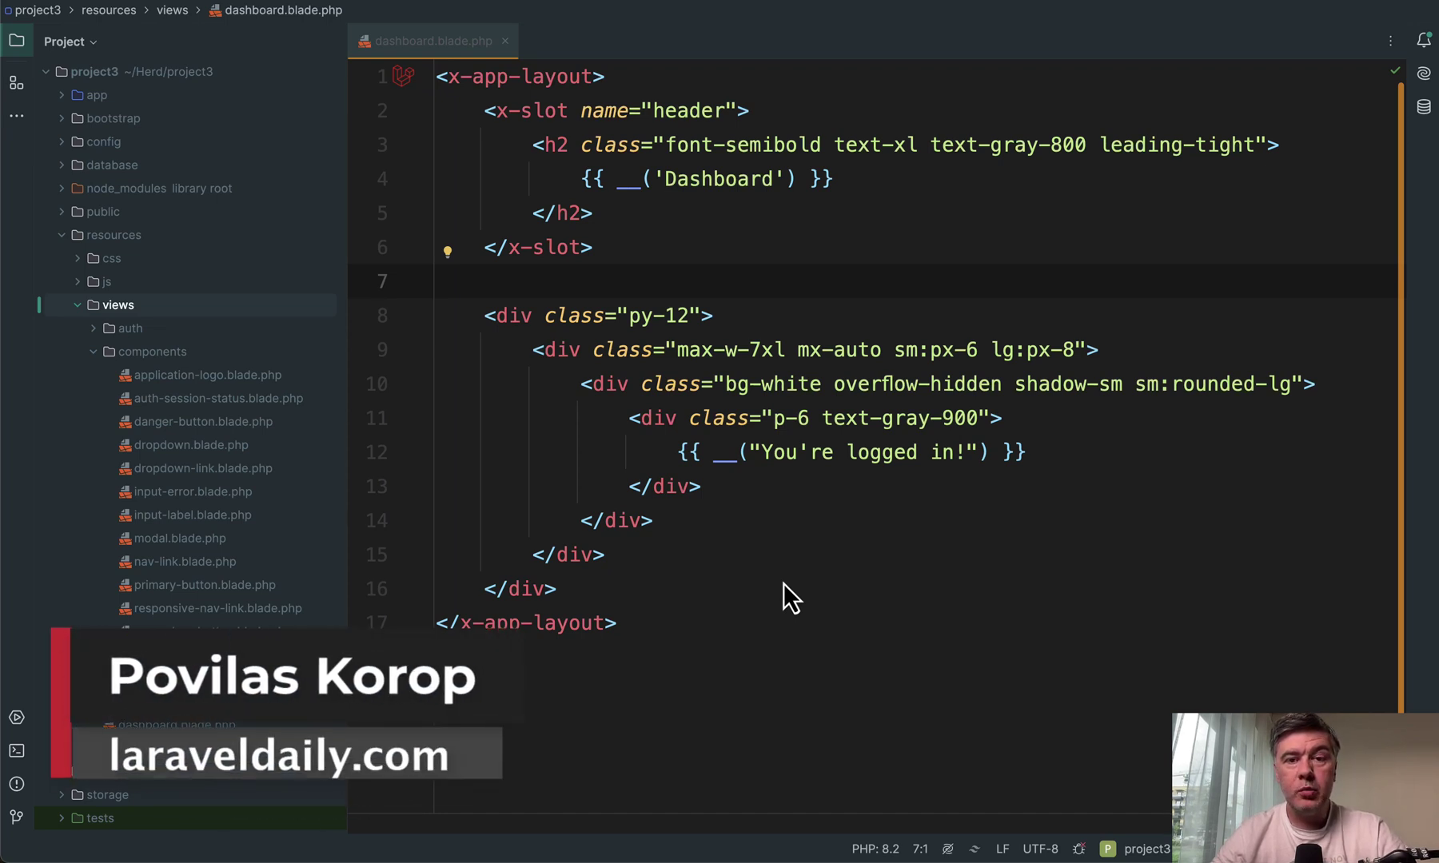
Step: Expand views/layouts and select the layouts folder with its app, guest and navigation Blade files
{"action": "double_click", "coordinate": [505, 76]}
{"action": "left_click", "coordinate": [721, 82]}
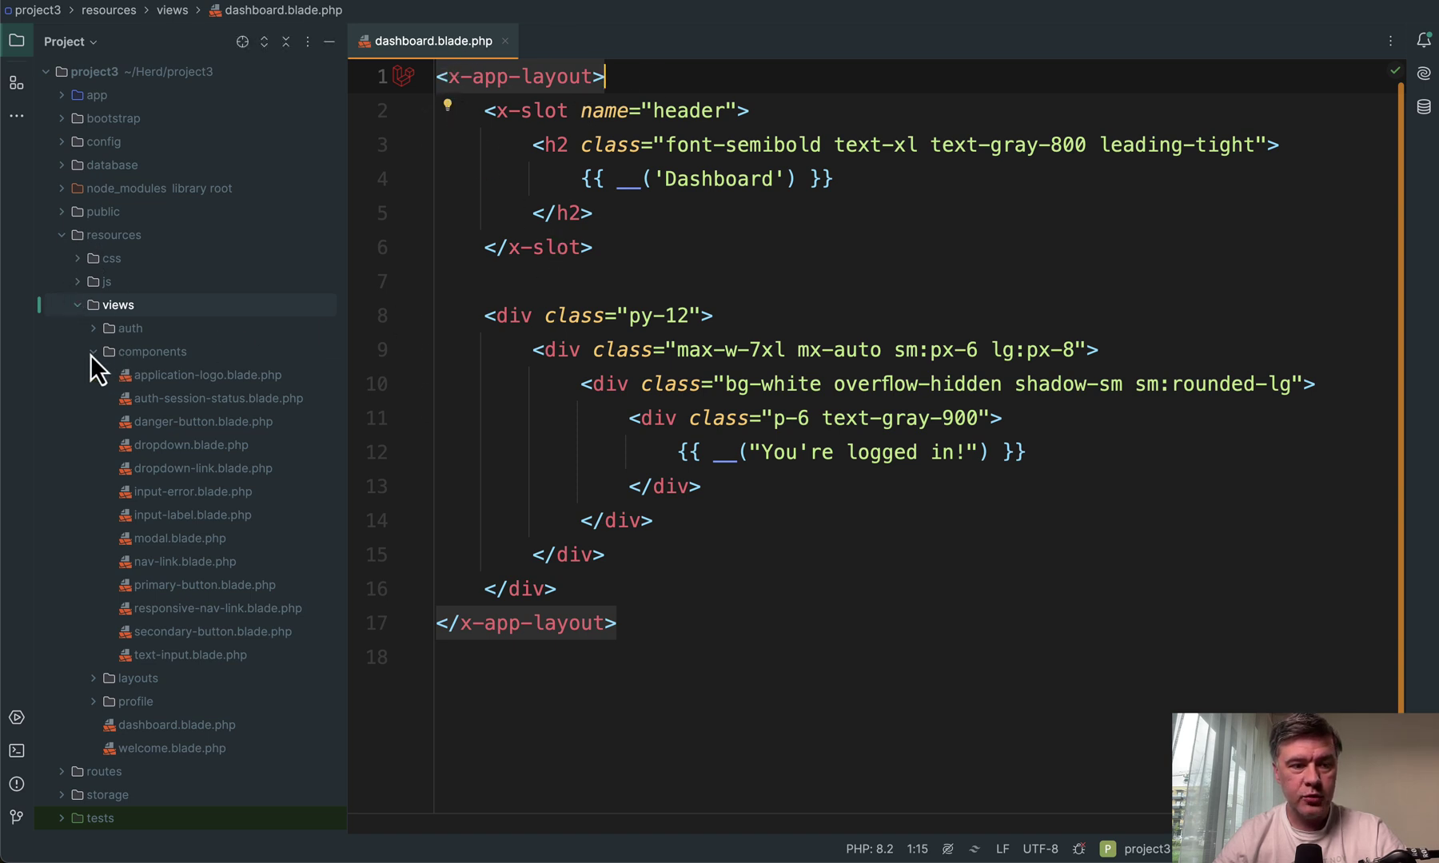
{"action": "scroll", "coordinate": [91, 356], "scroll_direction": "down", "scroll_amount": 5}
{"action": "left_click", "coordinate": [93, 396]}
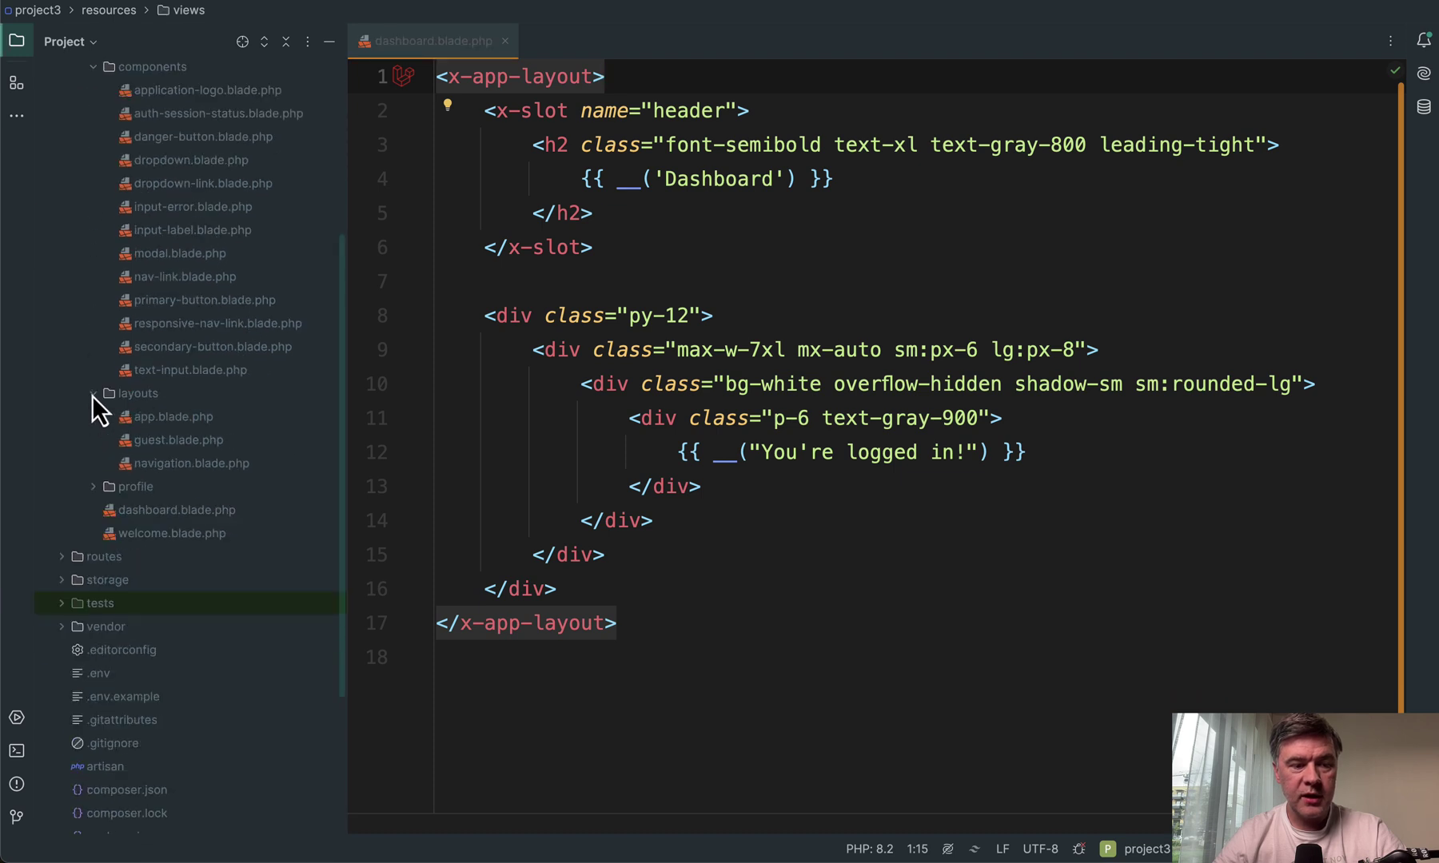
{"action": "left_click", "coordinate": [160, 415]}
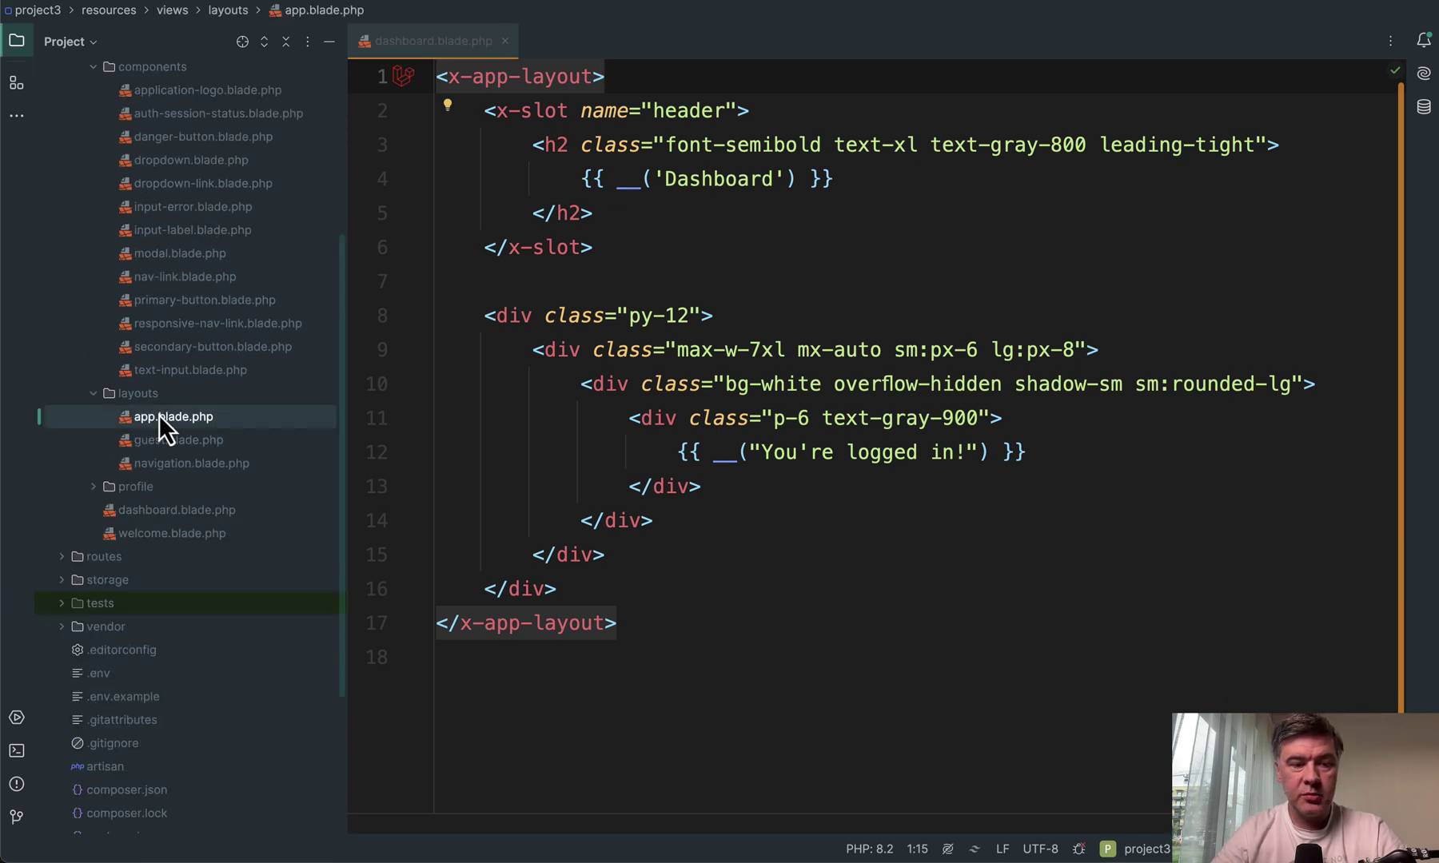
{"action": "key", "text": "shift+Down"}
{"action": "key", "text": "shift+Down"}
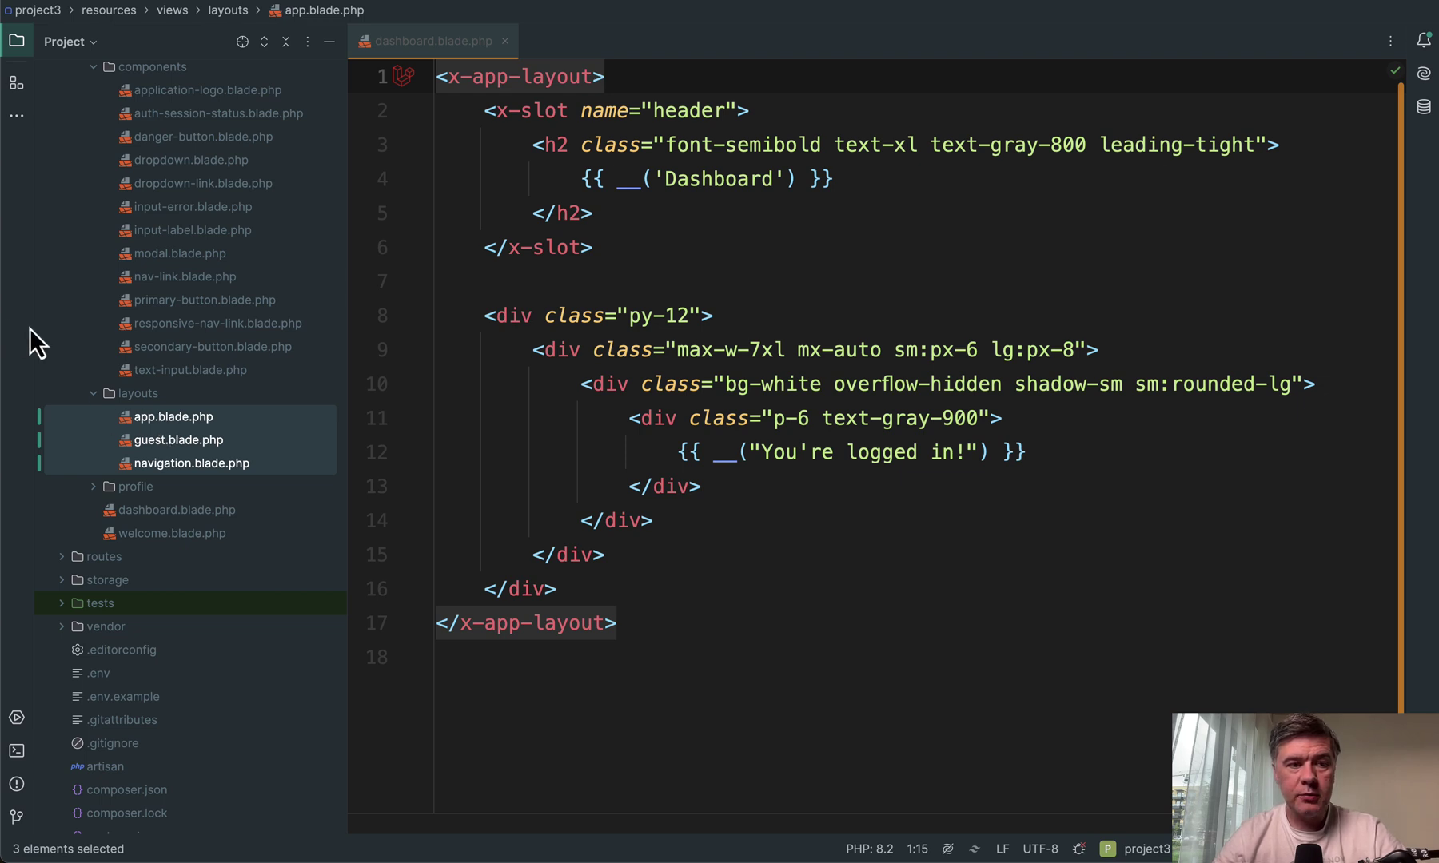
{"action": "scroll", "coordinate": [103, 340], "scroll_direction": "up", "scroll_amount": 2}
{"action": "scroll", "coordinate": [103, 340], "scroll_direction": "up", "scroll_amount": 2}
{"action": "scroll", "coordinate": [104, 339], "scroll_direction": "up", "scroll_amount": 1}
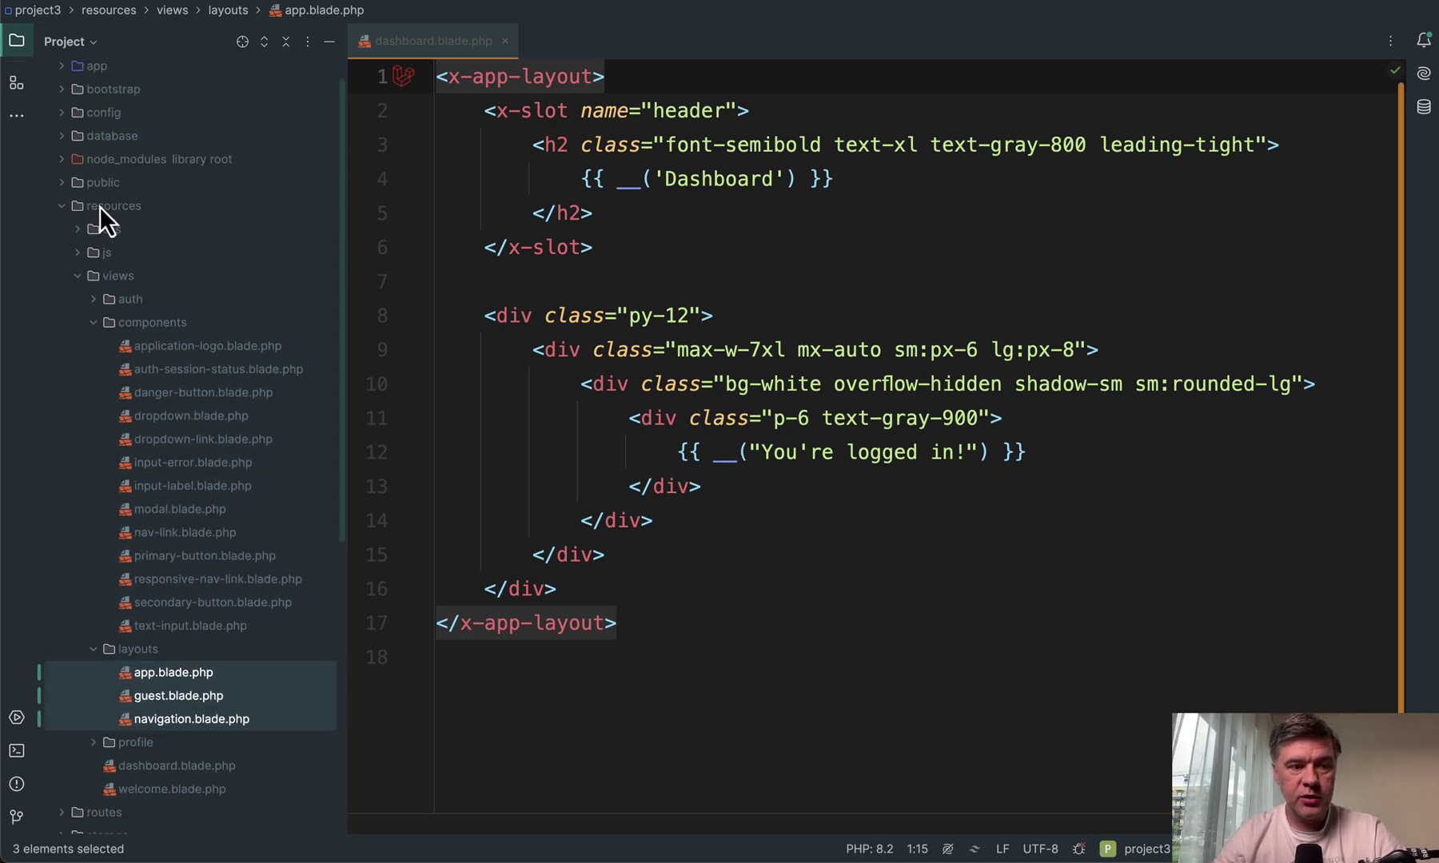
{"action": "left_click", "coordinate": [145, 326]}
{"action": "key", "text": "shift+Down"}
{"action": "key", "text": "shift+Down"}
{"action": "key", "text": "shift+Down"}
{"action": "key", "text": "shift+Down"}
{"action": "key", "text": "shift+Down"}
{"action": "key", "text": "shift+Down"}
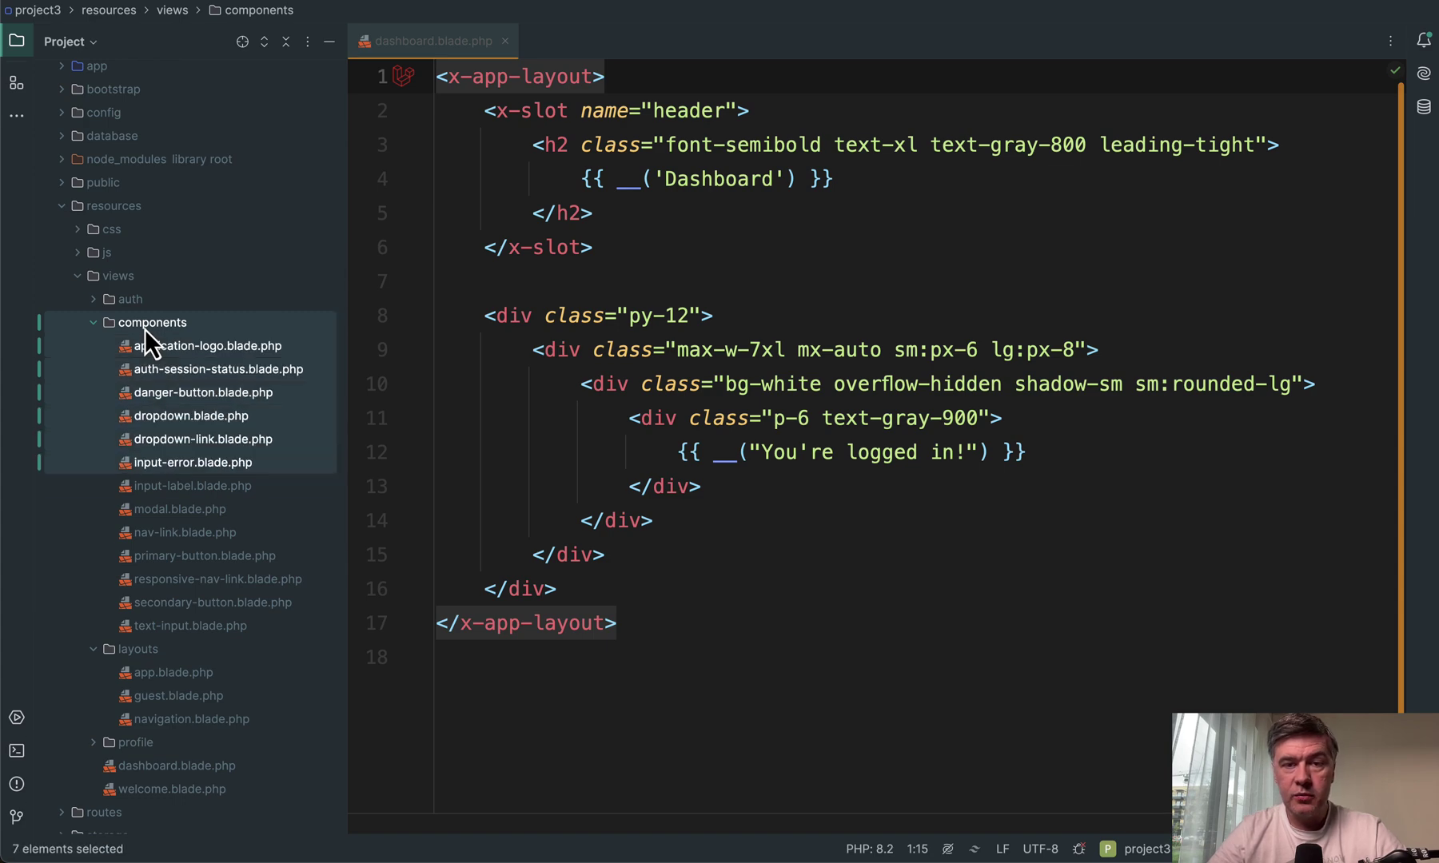
{"action": "key", "text": "shift+Down"}
{"action": "key", "text": "shift+Down"}
{"action": "key", "text": "shift+Down"}
{"action": "key", "text": "shift+Down"}
{"action": "key", "text": "shift+Down"}
{"action": "key", "text": "shift+Down"}
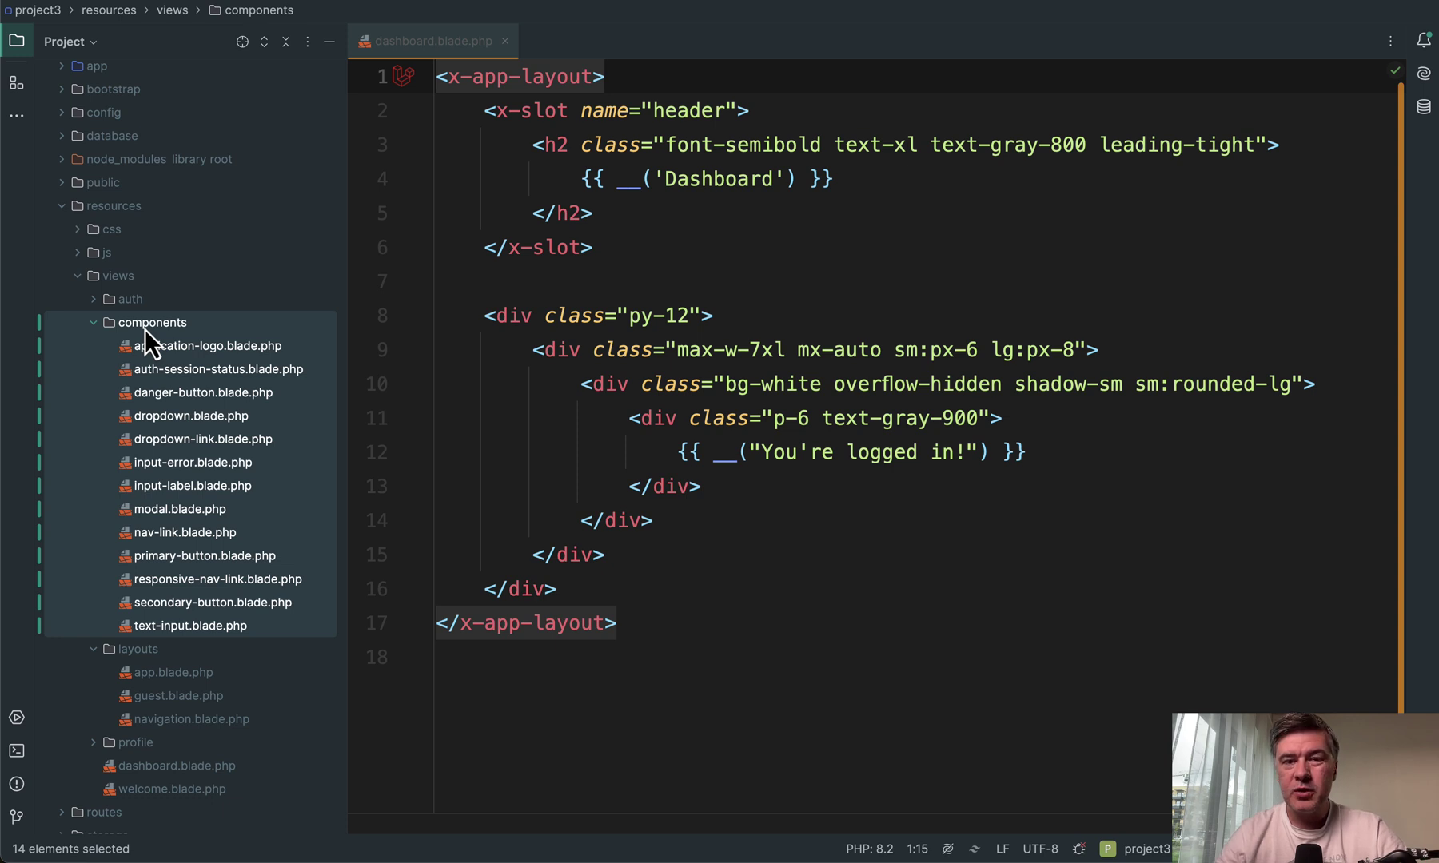
{"action": "scroll", "coordinate": [133, 508], "scroll_direction": "down", "scroll_amount": 2}
{"action": "left_click", "coordinate": [141, 535]}
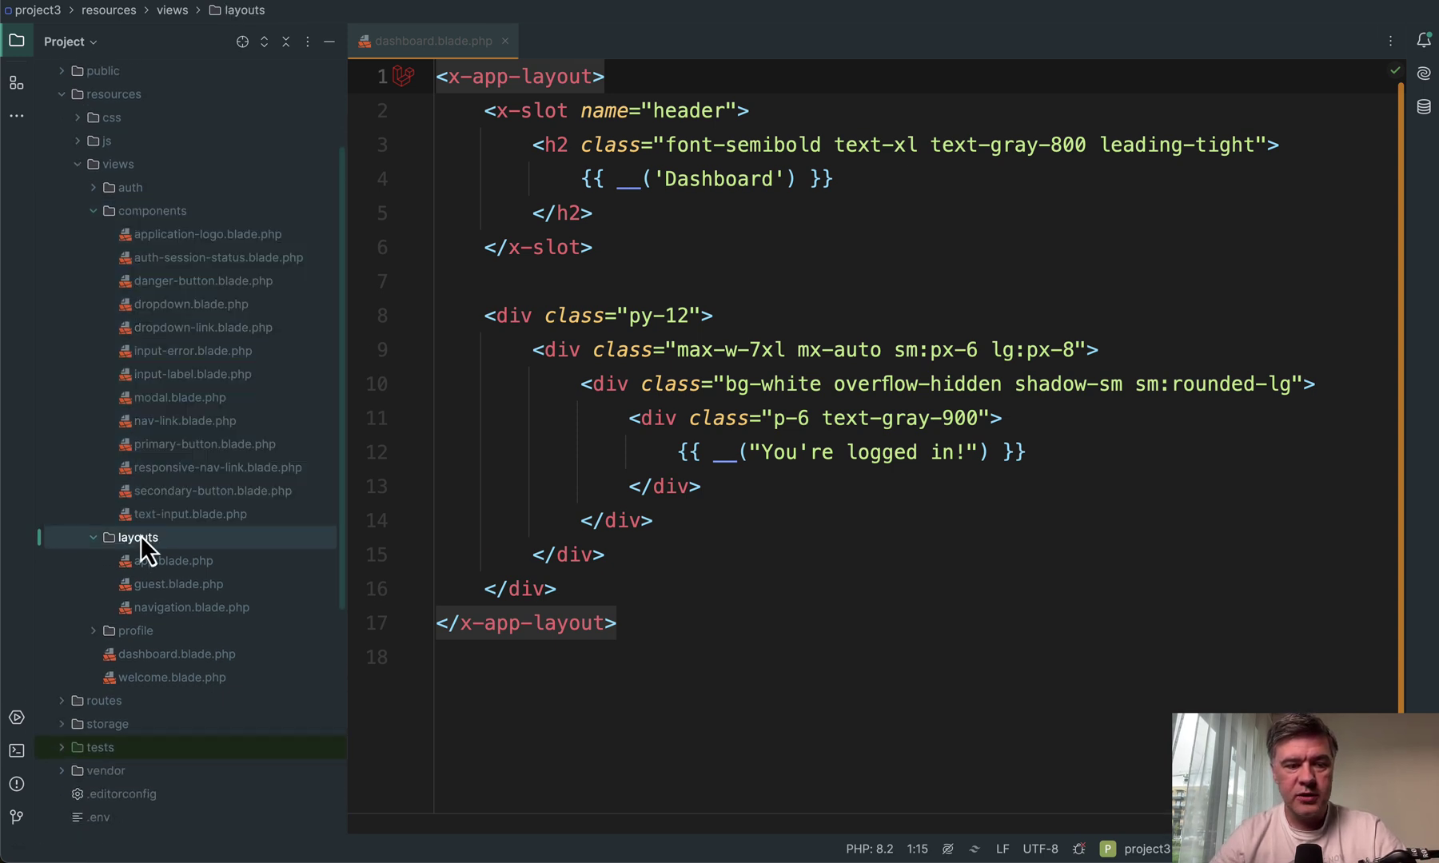
{"action": "key", "text": "shift+Down"}
{"action": "key", "text": "shift+Down"}
{"action": "key", "text": "shift+Down"}
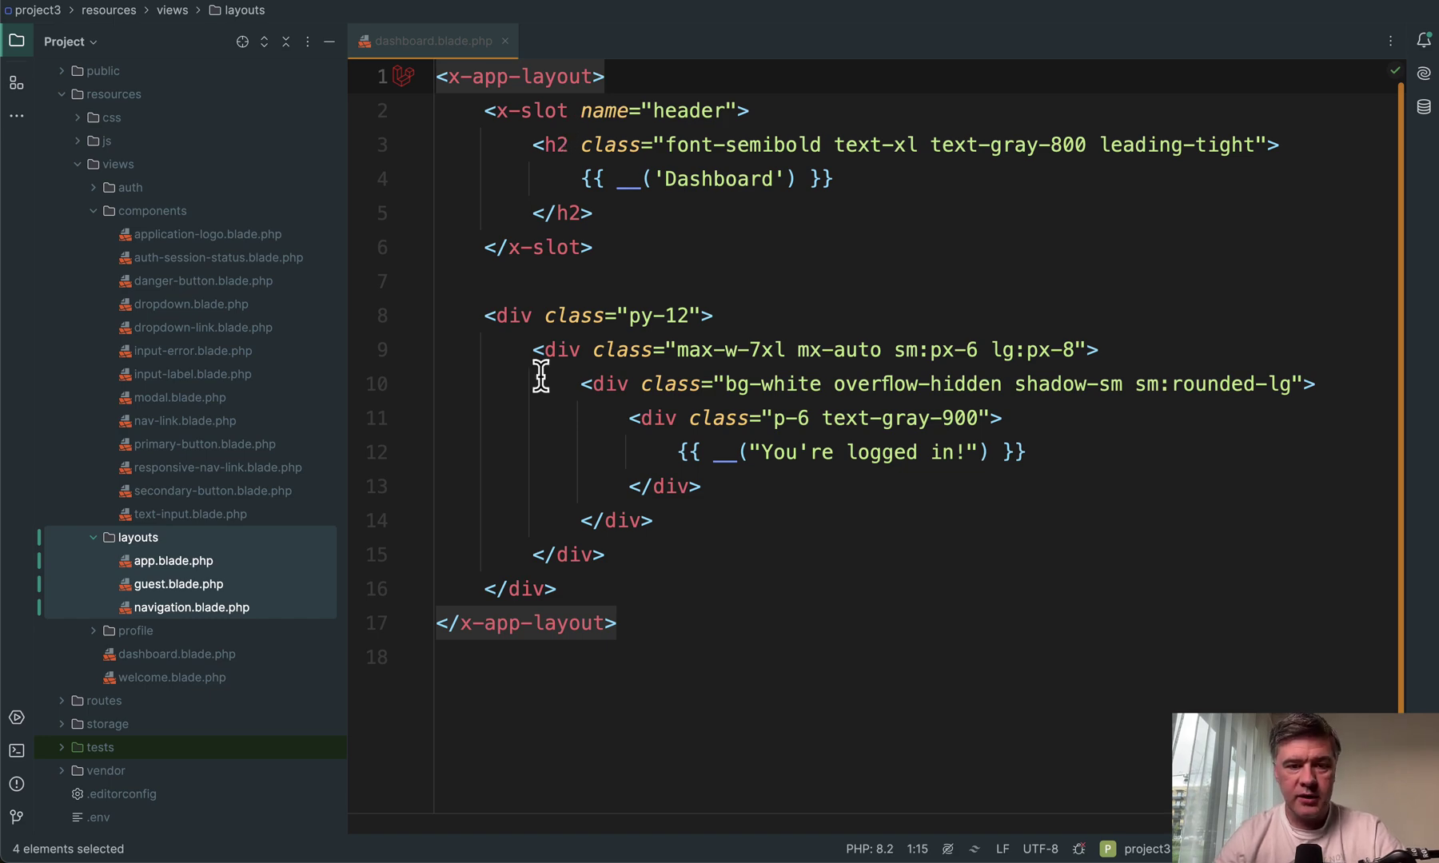
Step: Drag the layouts folder into components and confirm the move with Refactor
{"action": "left_click", "coordinate": [495, 384]}
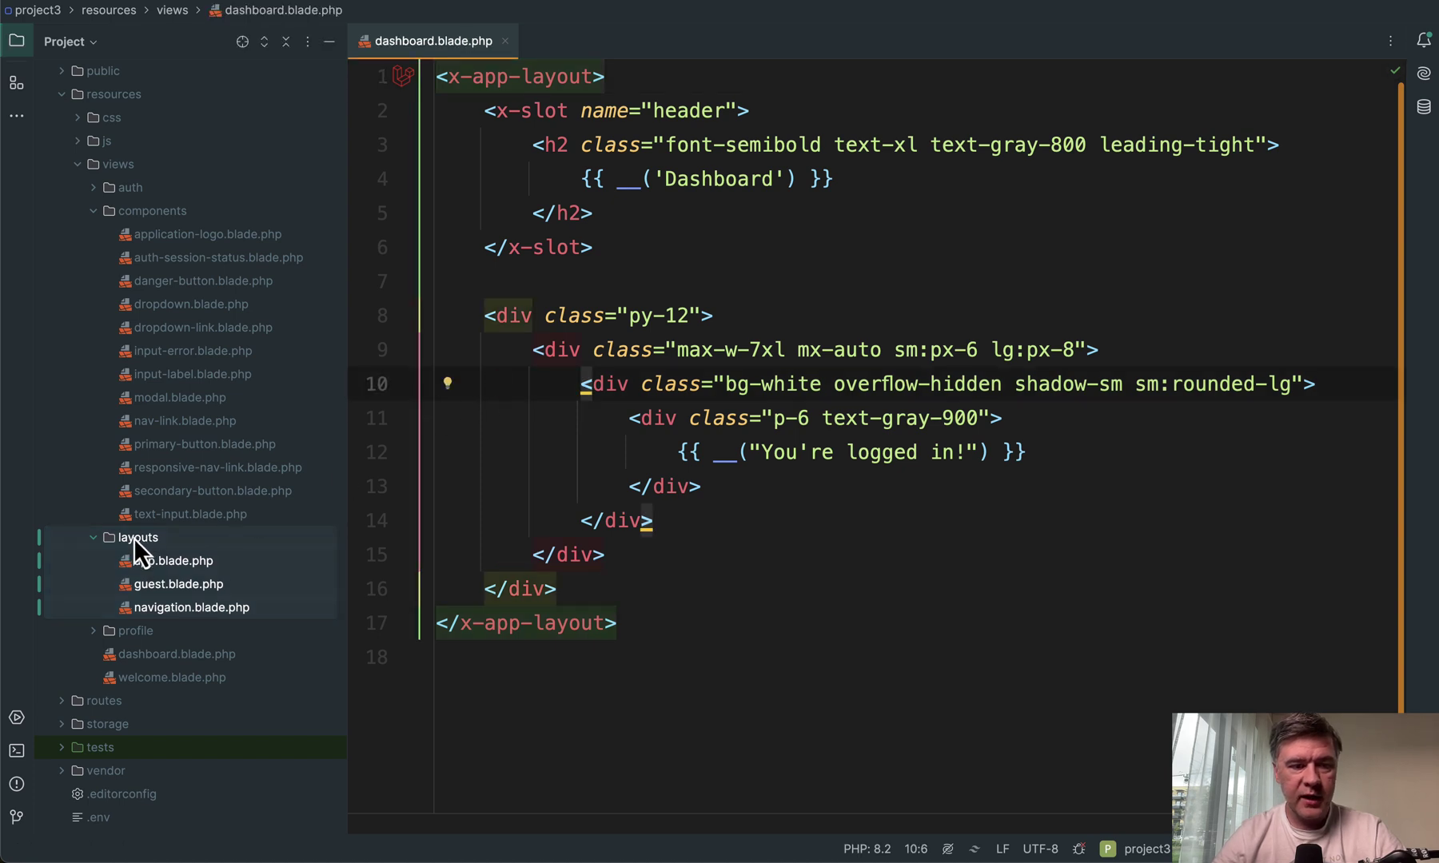
{"action": "left_click_drag", "start_coordinate": [133, 539], "coordinate": [153, 215]}
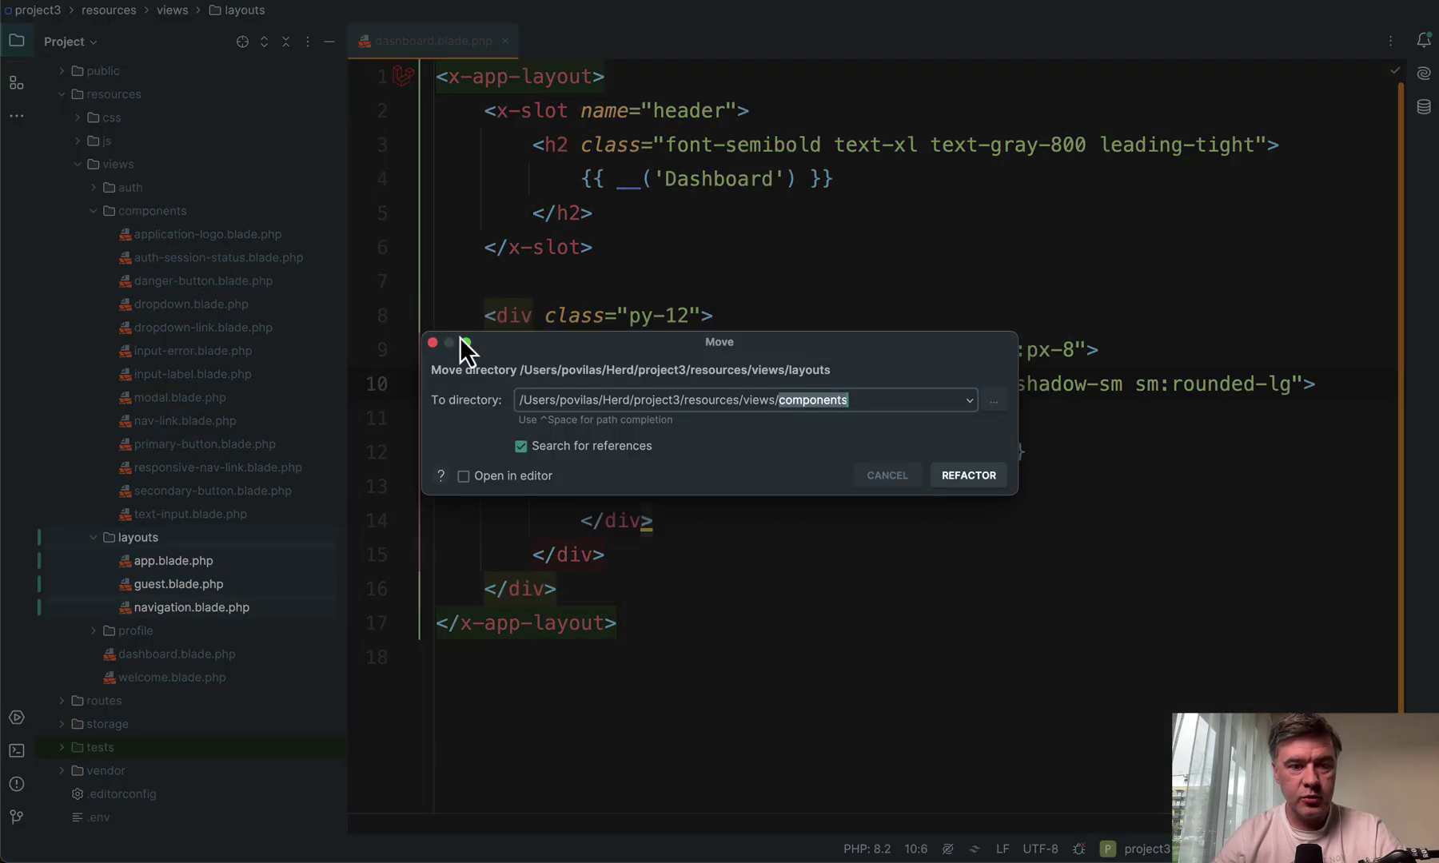
{"action": "left_click", "coordinate": [970, 475]}
Step: Reload the profile page in Chrome to see the 'View [layouts.app] not found' error
{"action": "key", "text": "super+Tab"}
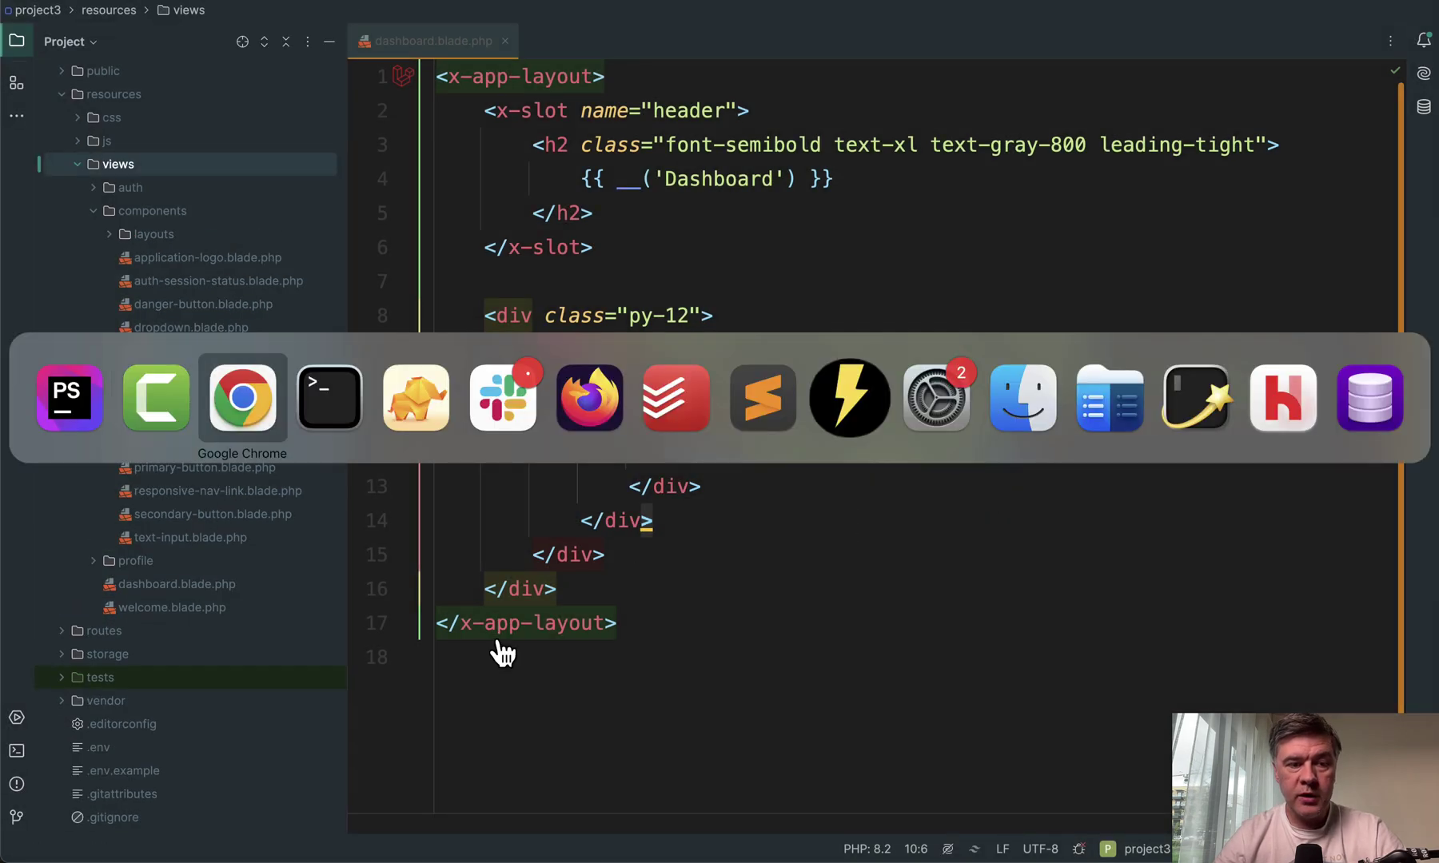
{"action": "key", "text": "super+r"}
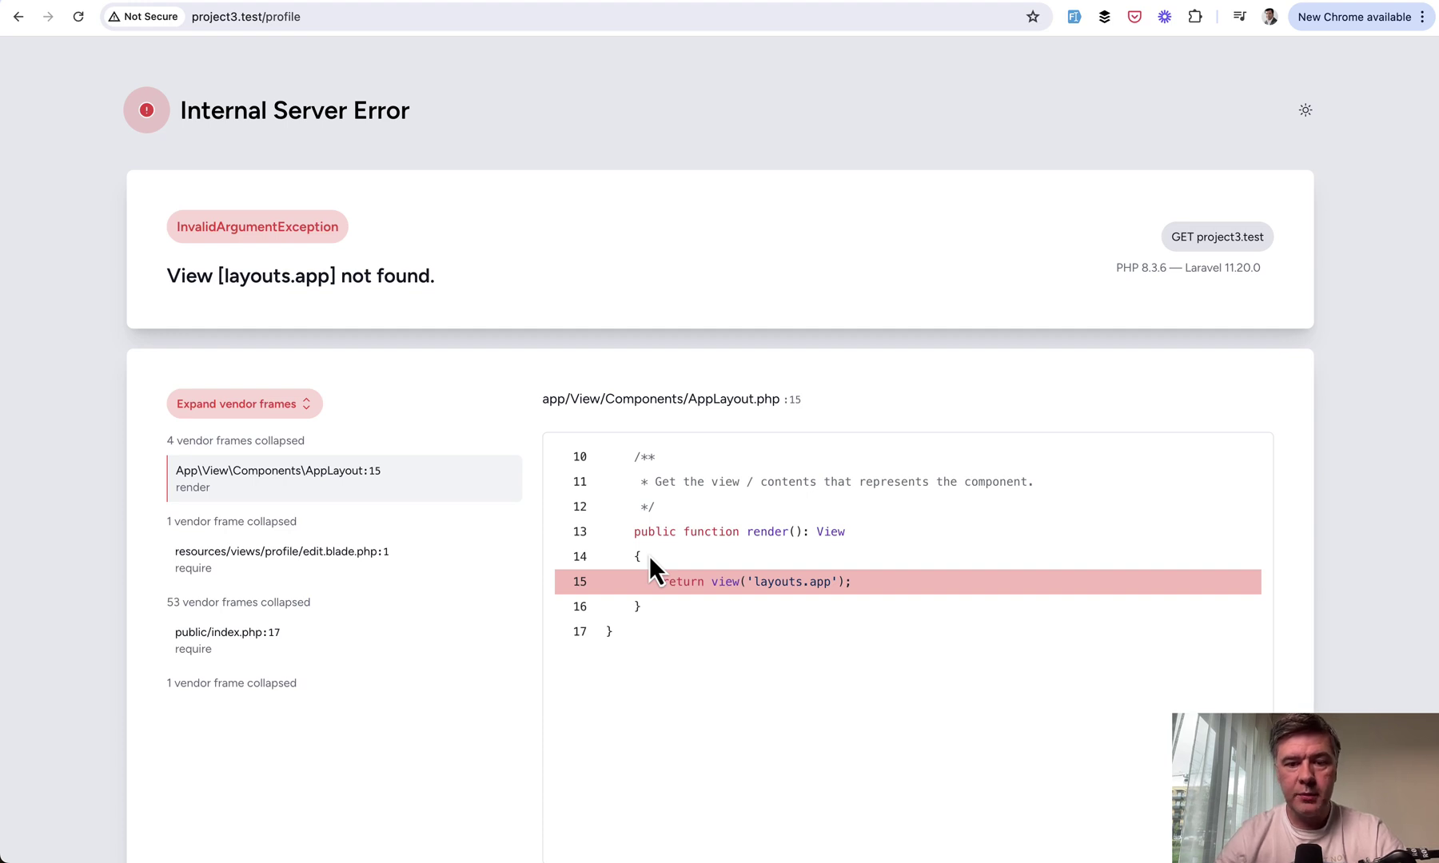
{"action": "key", "text": "super+Tab"}
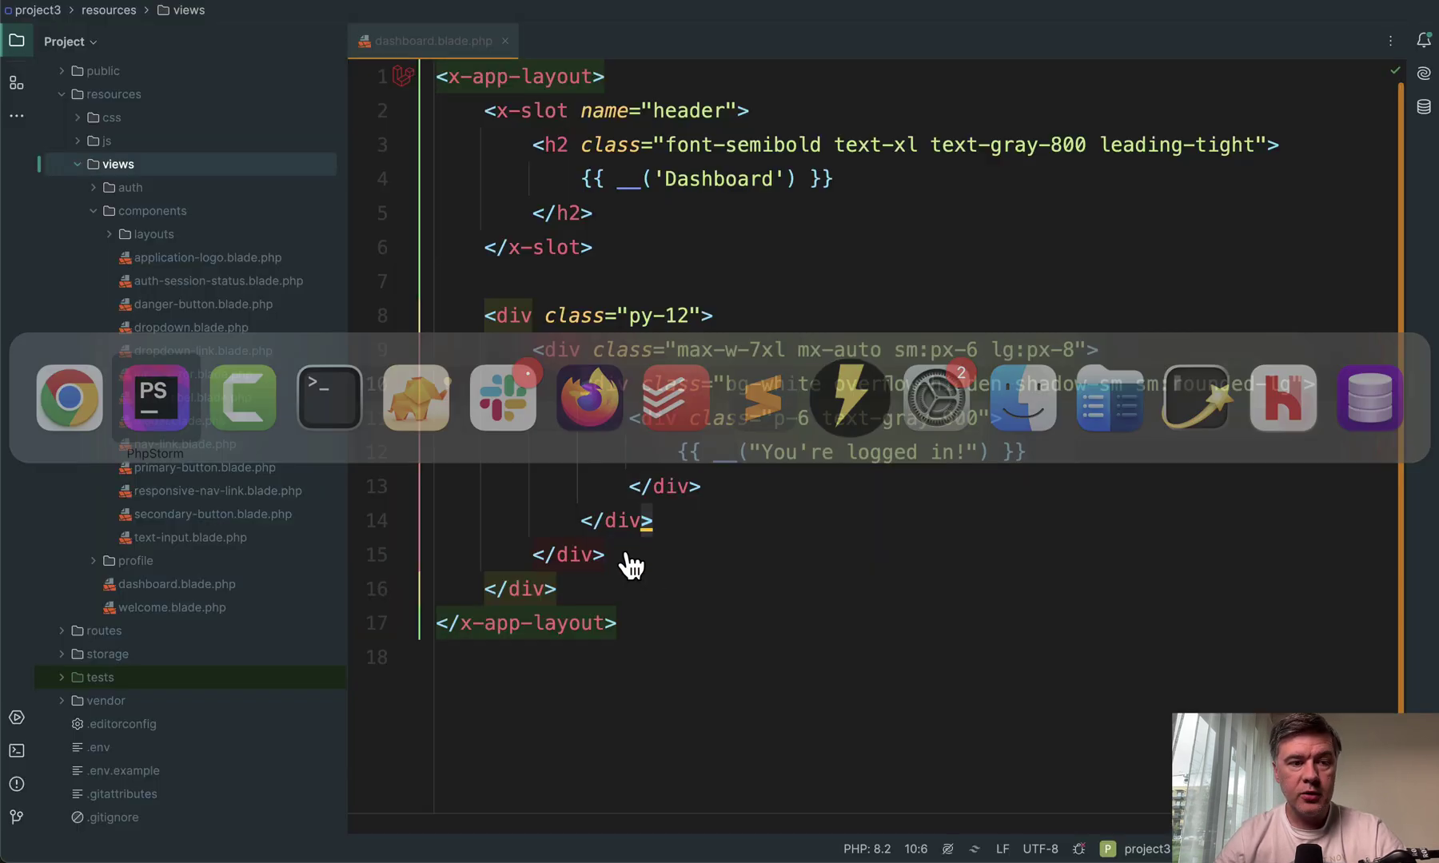
{"action": "scroll", "coordinate": [123, 214], "scroll_direction": "up", "scroll_amount": 5}
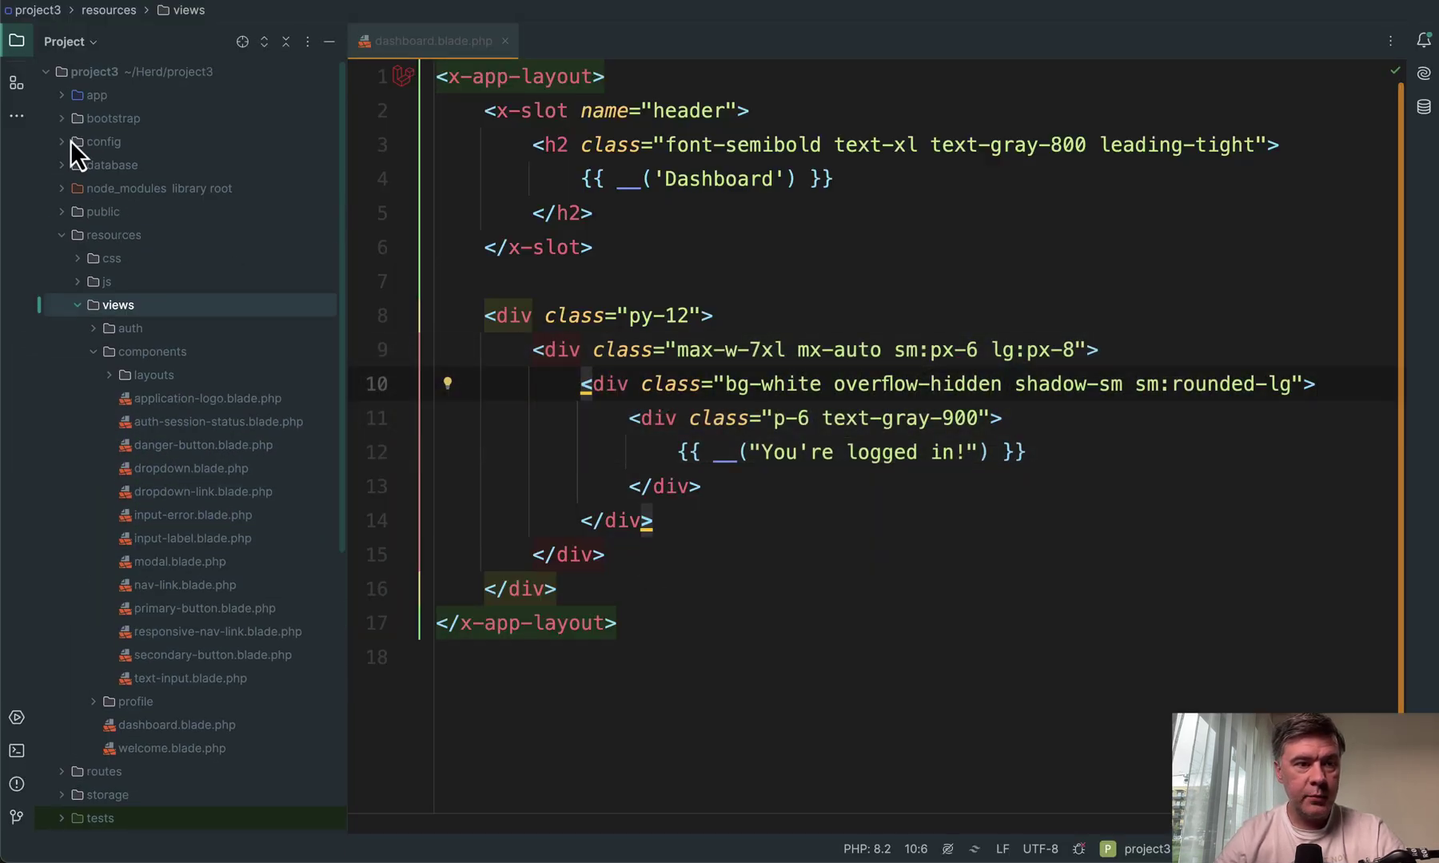
{"action": "scroll", "coordinate": [68, 139], "scroll_direction": "up", "scroll_amount": 4}
Step: Open the AppLayout and GuestLayout component classes from app/View/Components
{"action": "left_click", "coordinate": [84, 190]}
{"action": "double_click", "coordinate": [151, 233]}
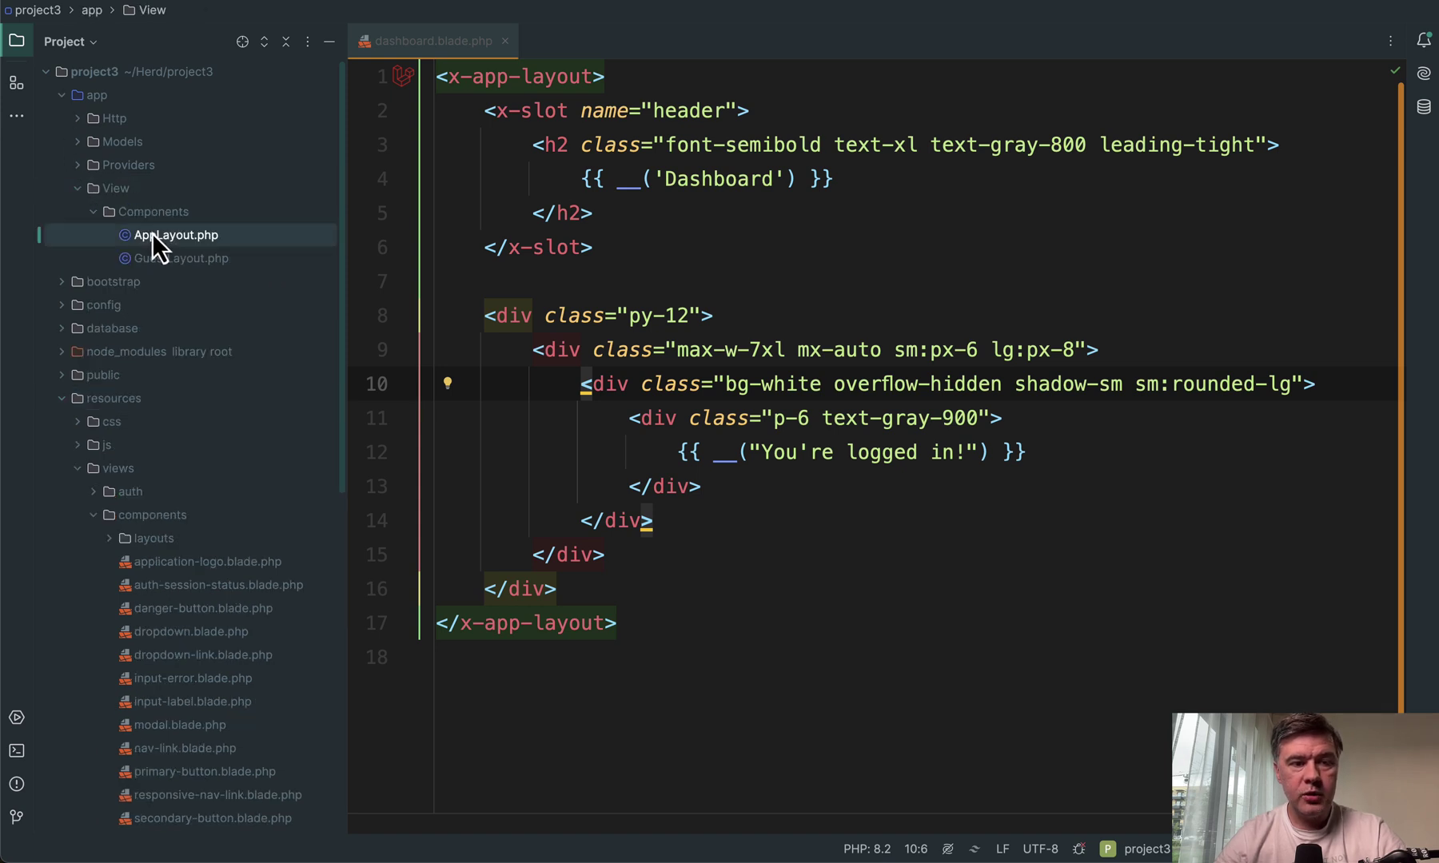
{"action": "double_click", "coordinate": [181, 257]}
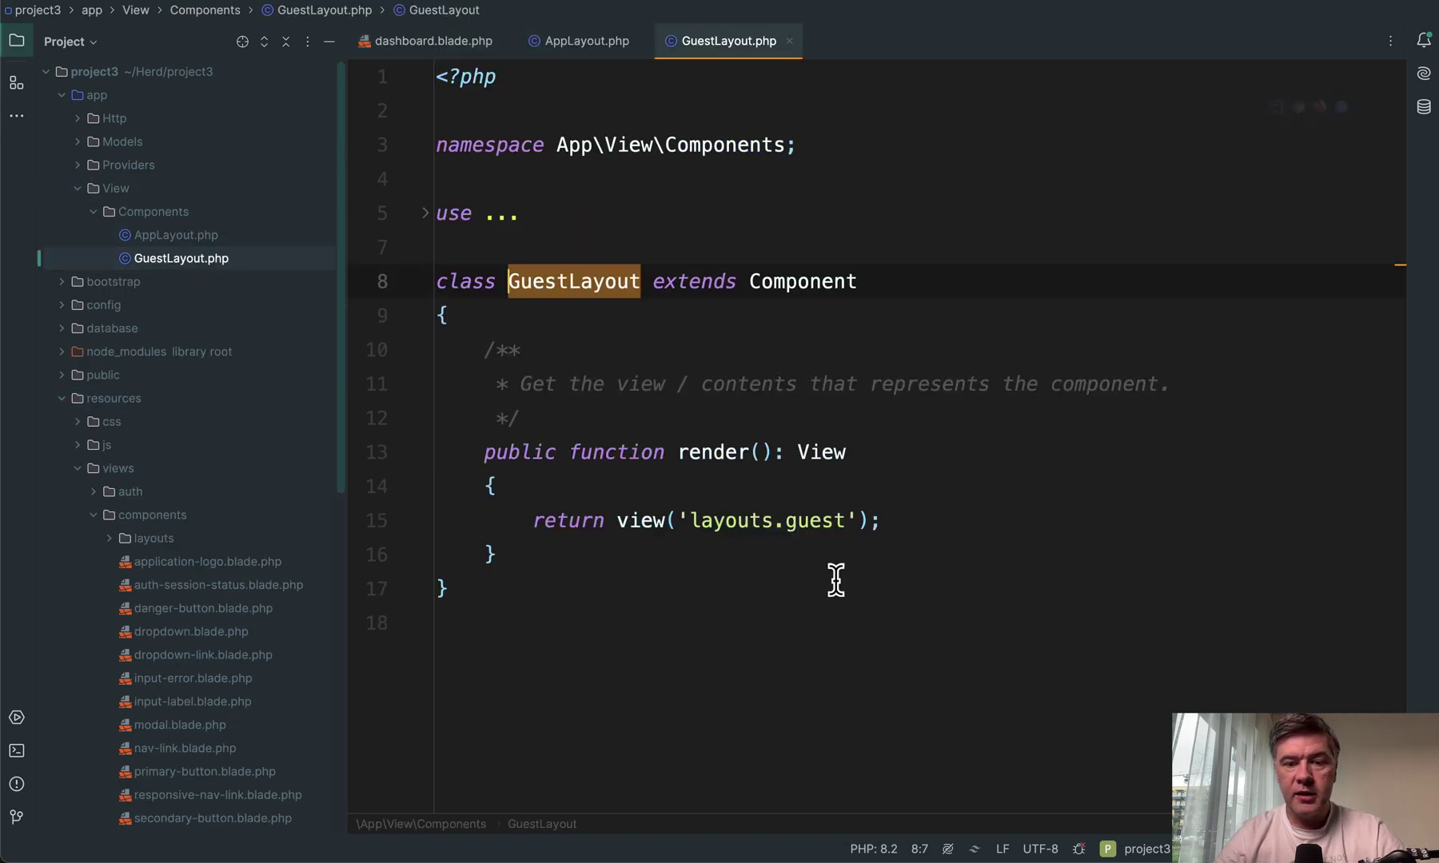
{"action": "mouse_move", "coordinate": [826, 520]}
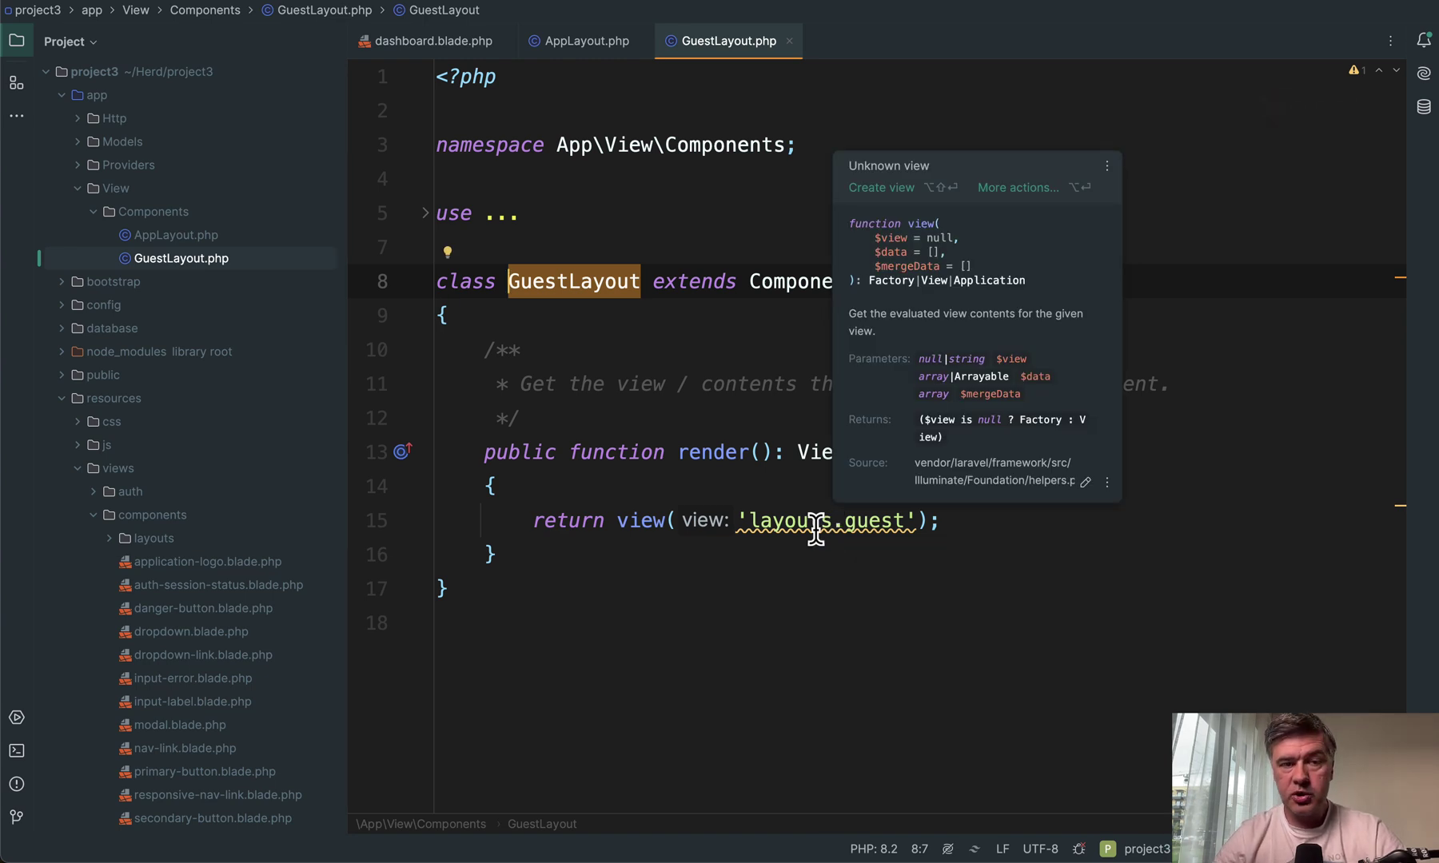
Step: Rename the dashboard view's x-app-layout tags to x-layouts.app using autocomplete
{"action": "left_click", "coordinate": [411, 41]}
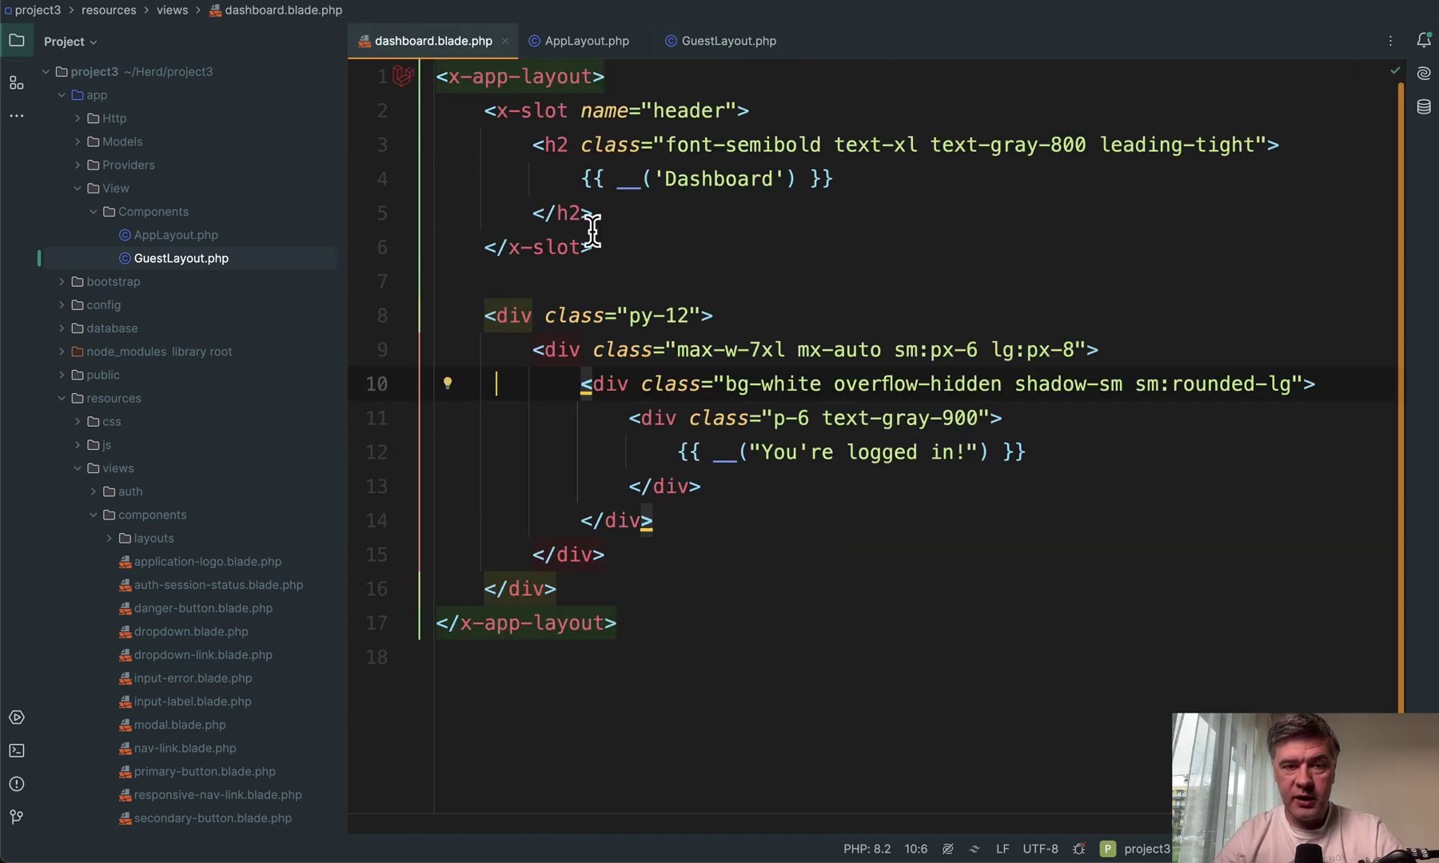
{"action": "left_click", "coordinate": [471, 77]}
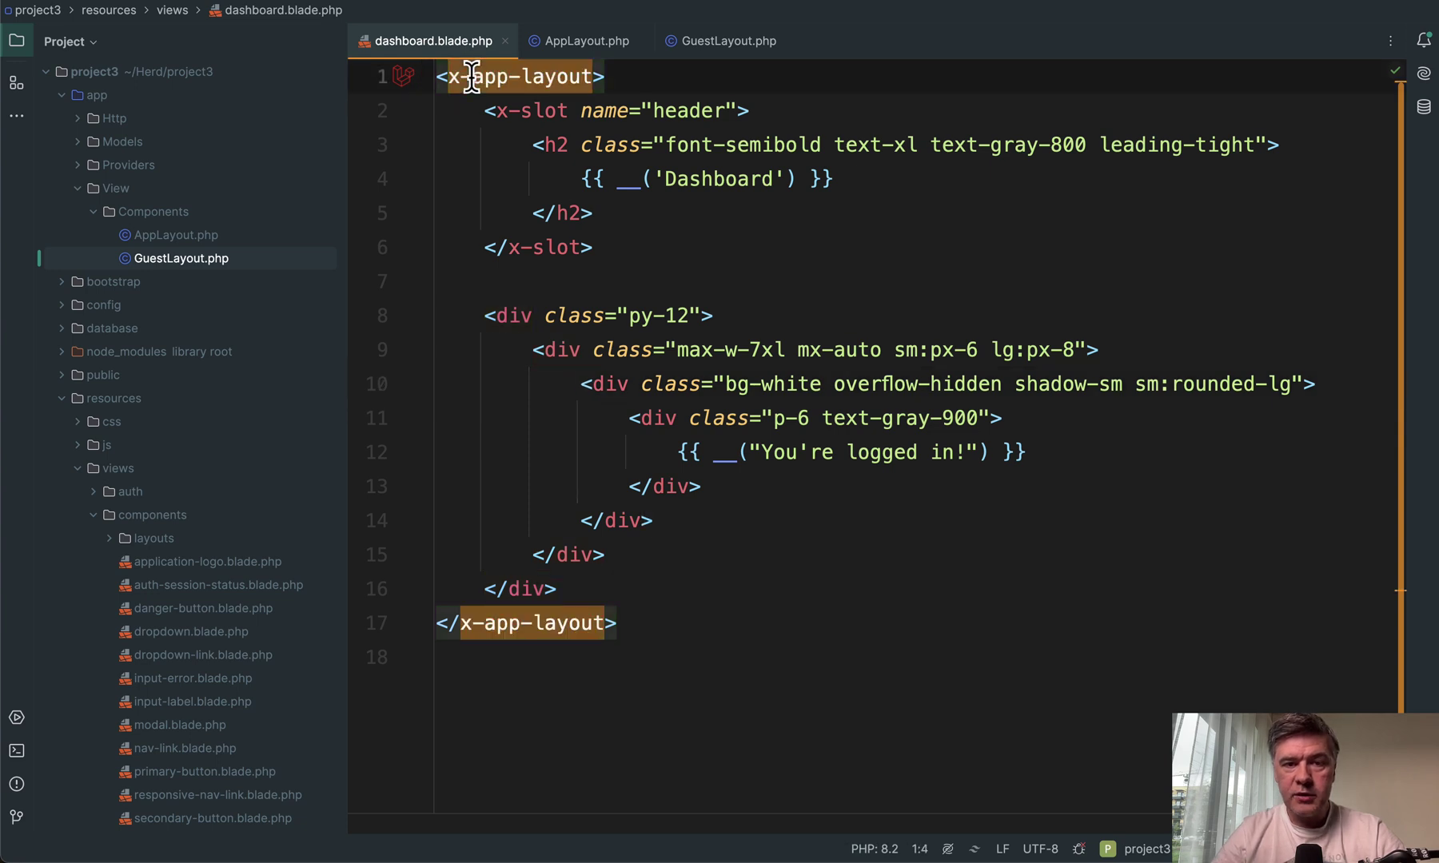
{"action": "double_click", "coordinate": [470, 77]}
{"action": "key", "text": "BackSpace"}
{"action": "type", "text": "la"}
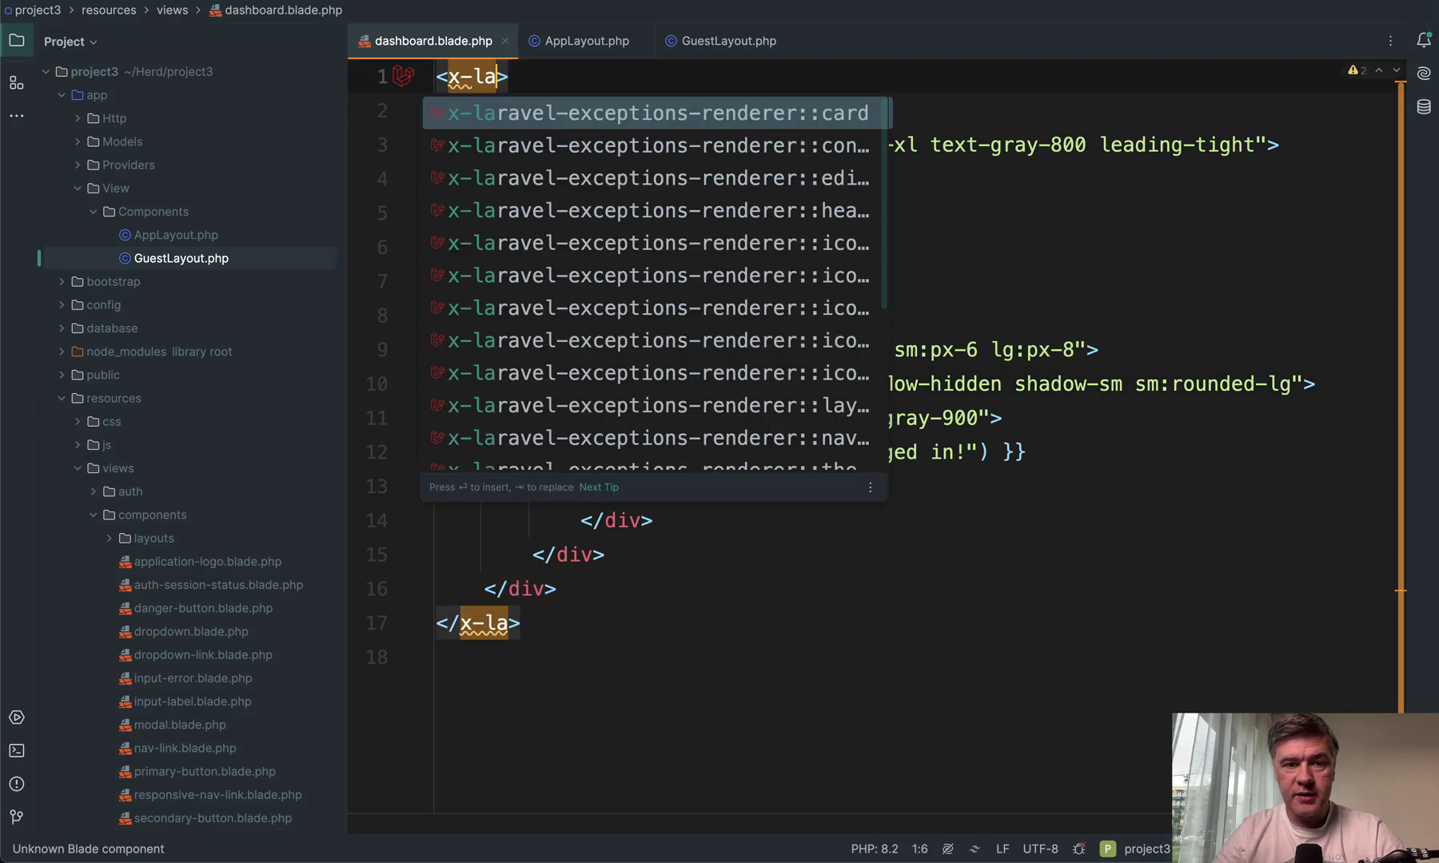
{"action": "type", "text": "yout"}
{"action": "key", "text": "Return"}
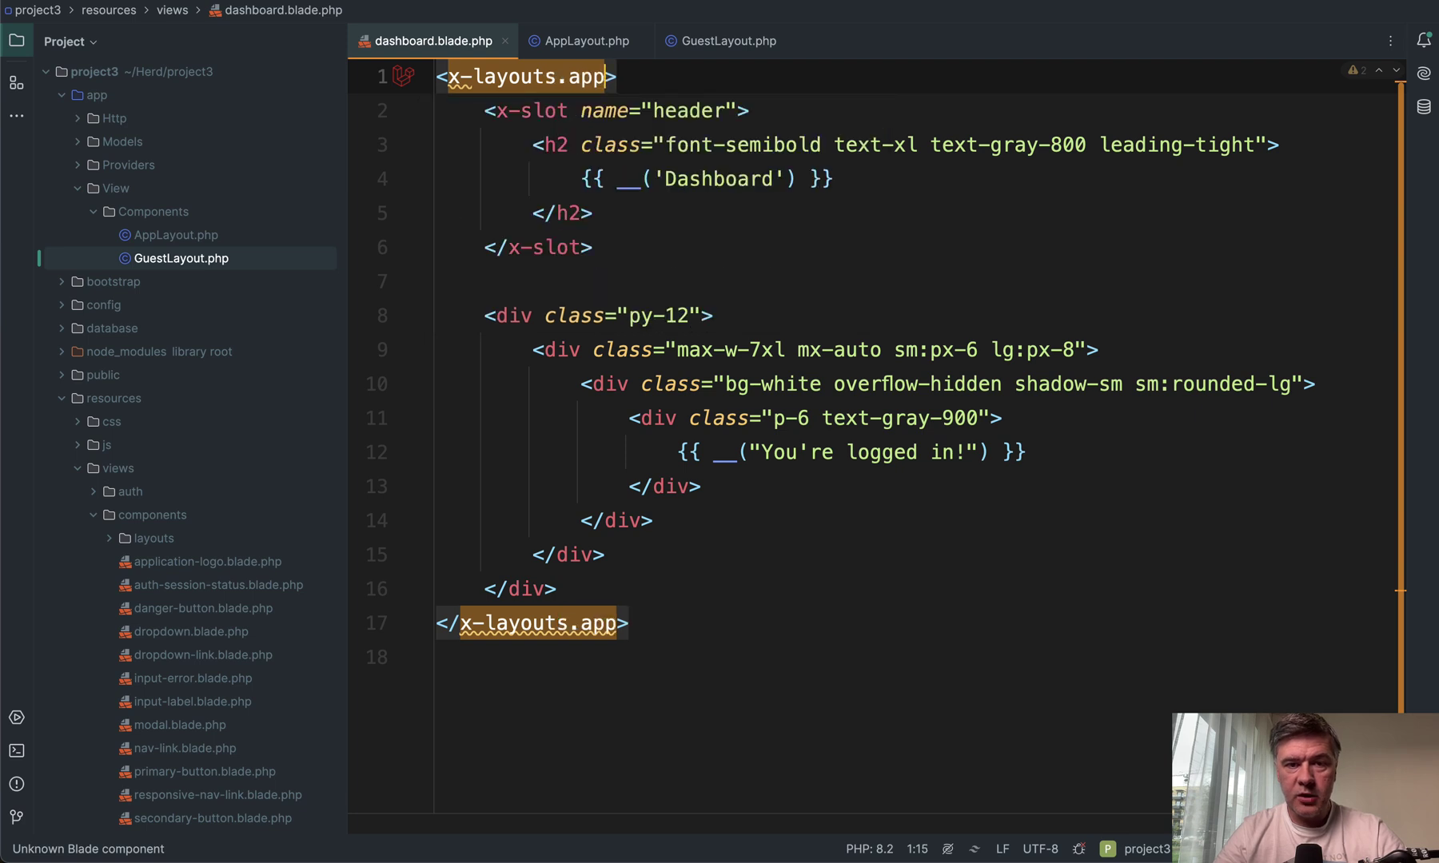
{"action": "left_click", "coordinate": [697, 689]}
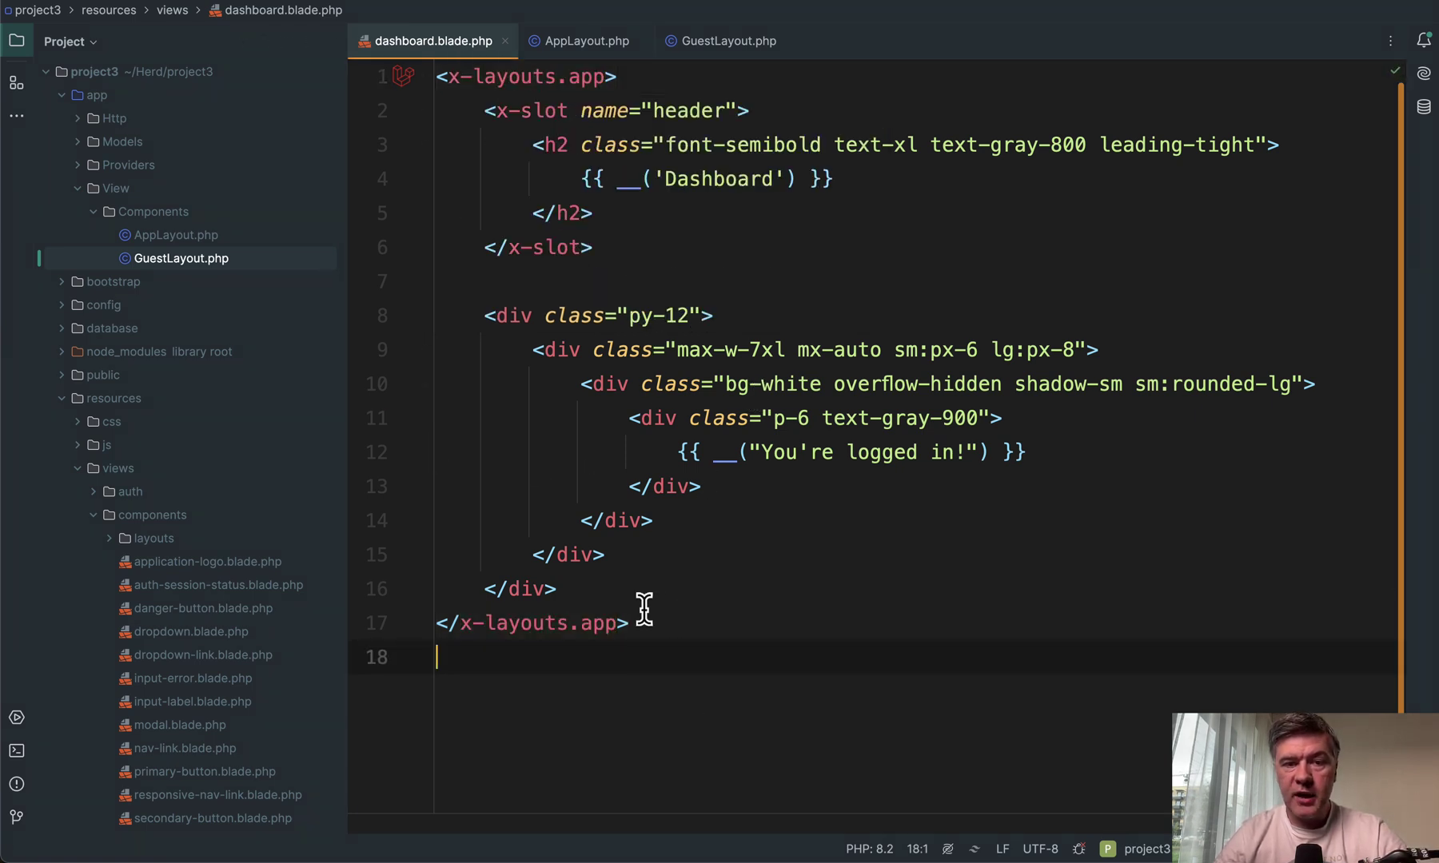
{"action": "key", "text": "super+Tab"}
{"action": "type", "text": "d"}
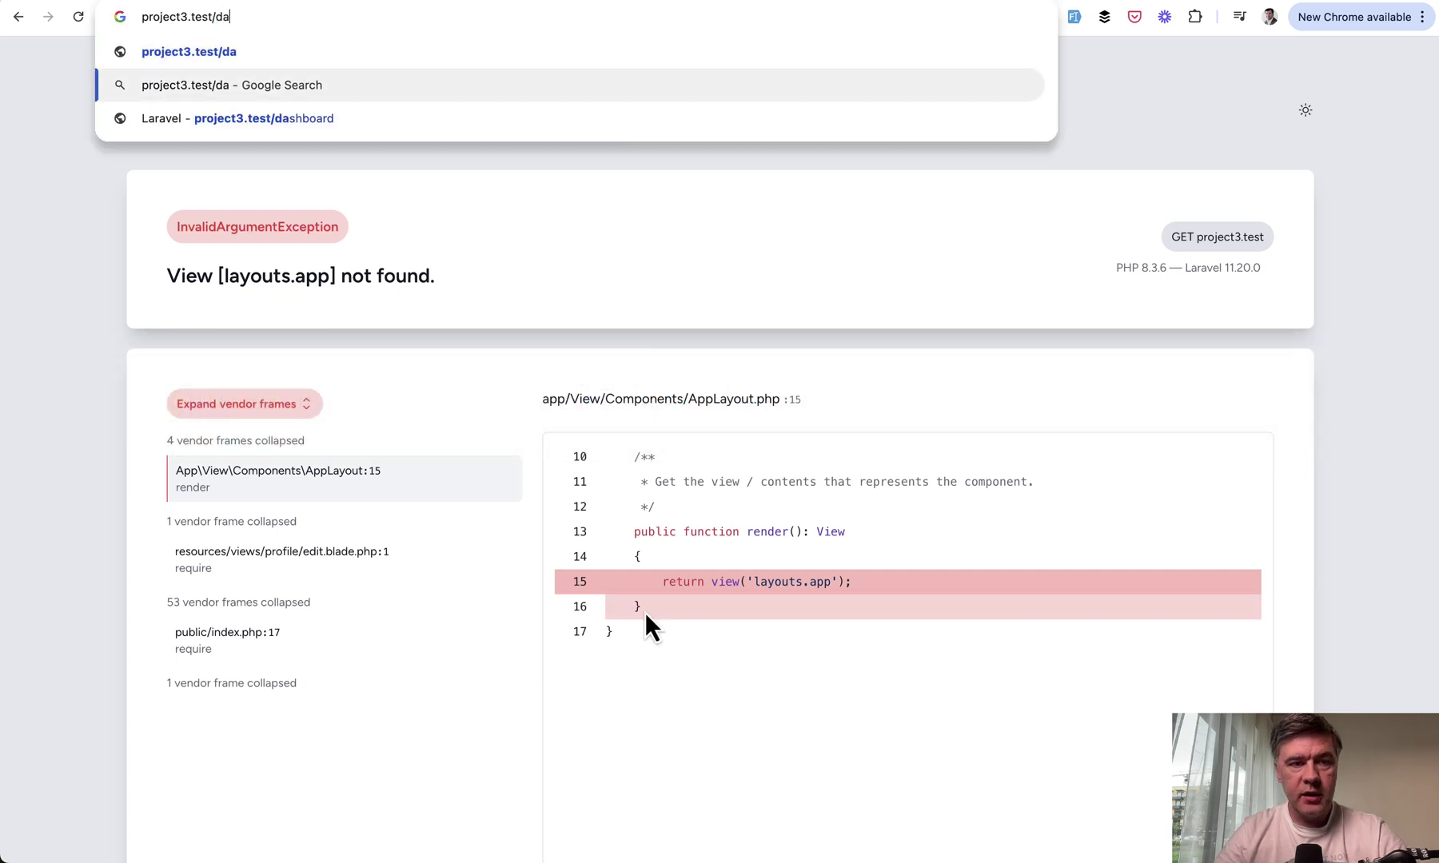
{"action": "key", "text": "Down"}
{"action": "key", "text": "Return"}
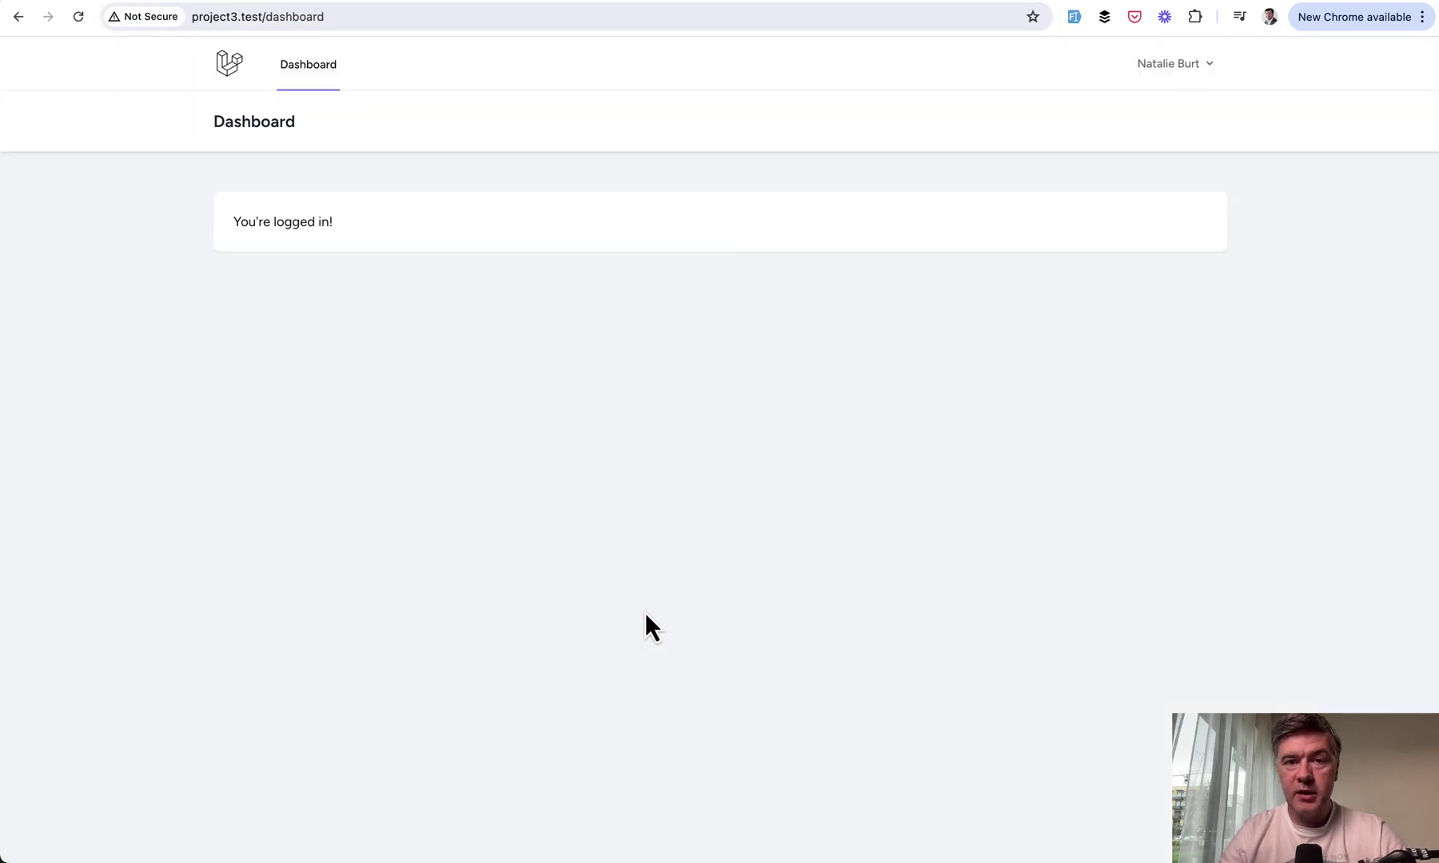
{"action": "left_click", "coordinate": [1174, 65]}
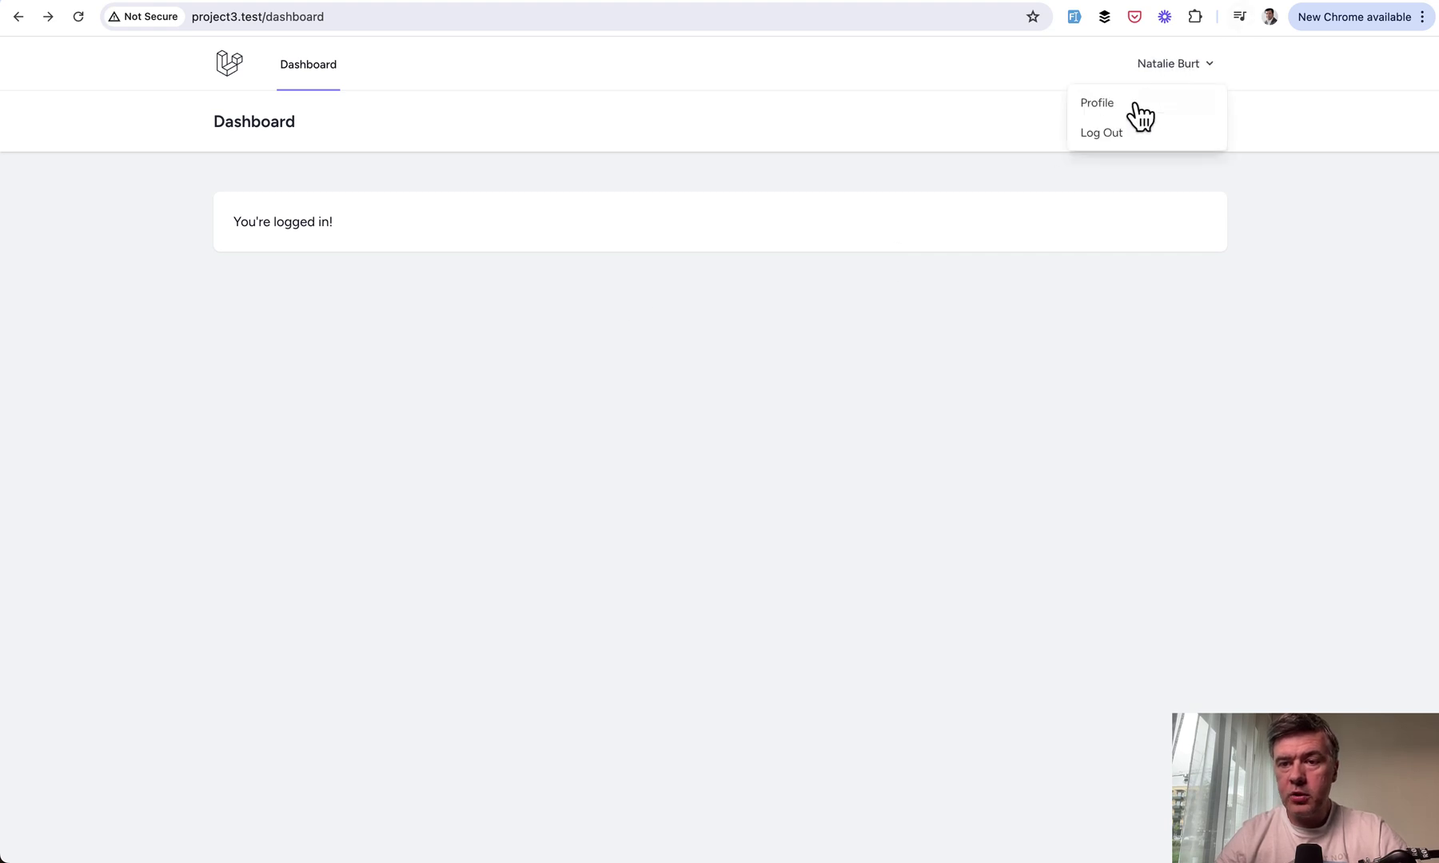
{"action": "left_click", "coordinate": [1129, 107]}
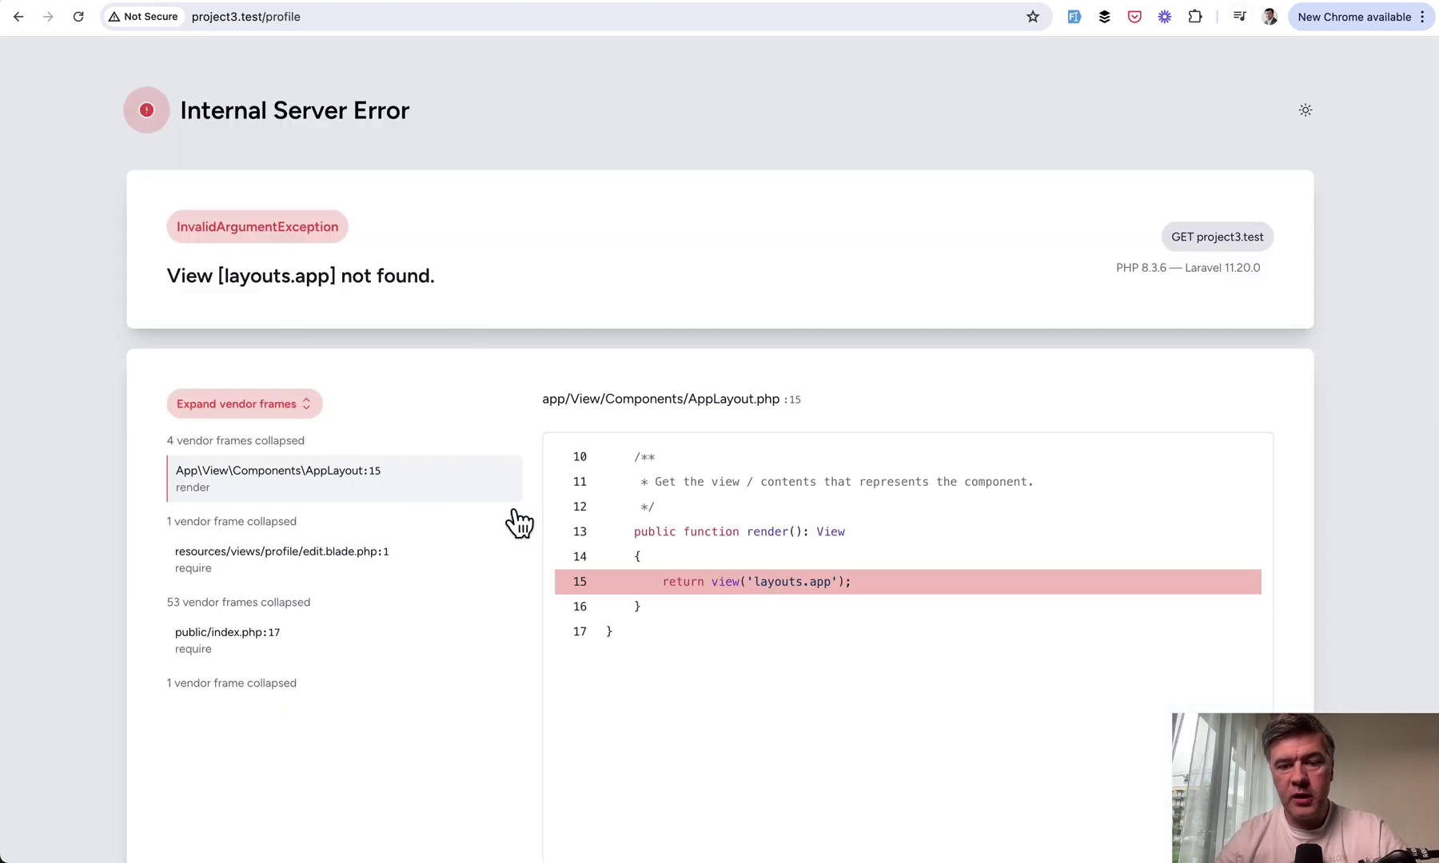
Step: Change profile/edit.blade.php's opening tag from x-app-layout to x-layouts.app
{"action": "key", "text": "super+Tab"}
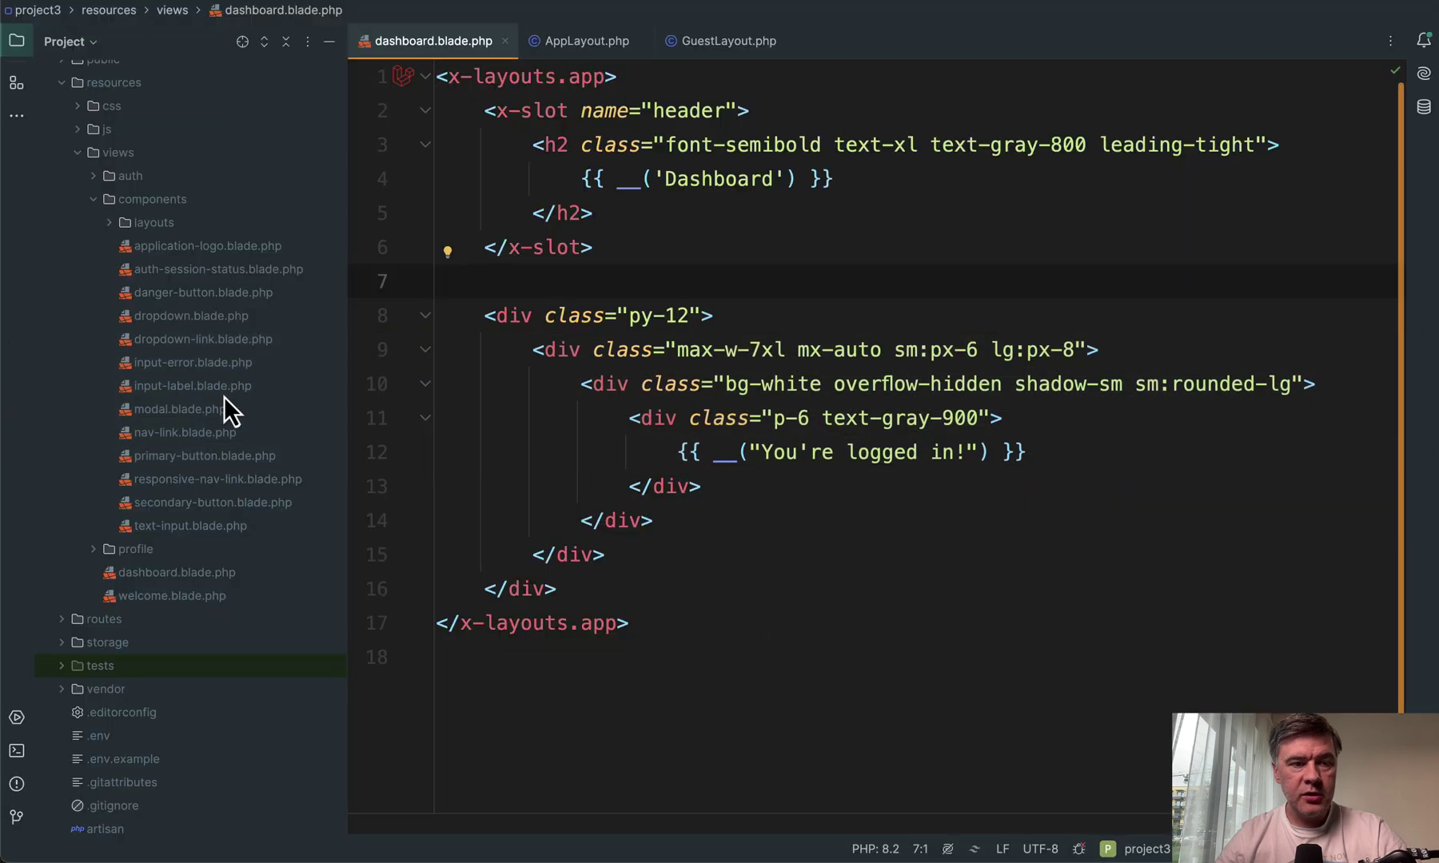
{"action": "scroll", "coordinate": [223, 396], "scroll_direction": "up", "scroll_amount": 2}
{"action": "scroll", "coordinate": [225, 408], "scroll_direction": "up", "scroll_amount": 2}
{"action": "scroll", "coordinate": [225, 407], "scroll_direction": "up", "scroll_amount": 1}
{"action": "left_click", "coordinate": [96, 196]}
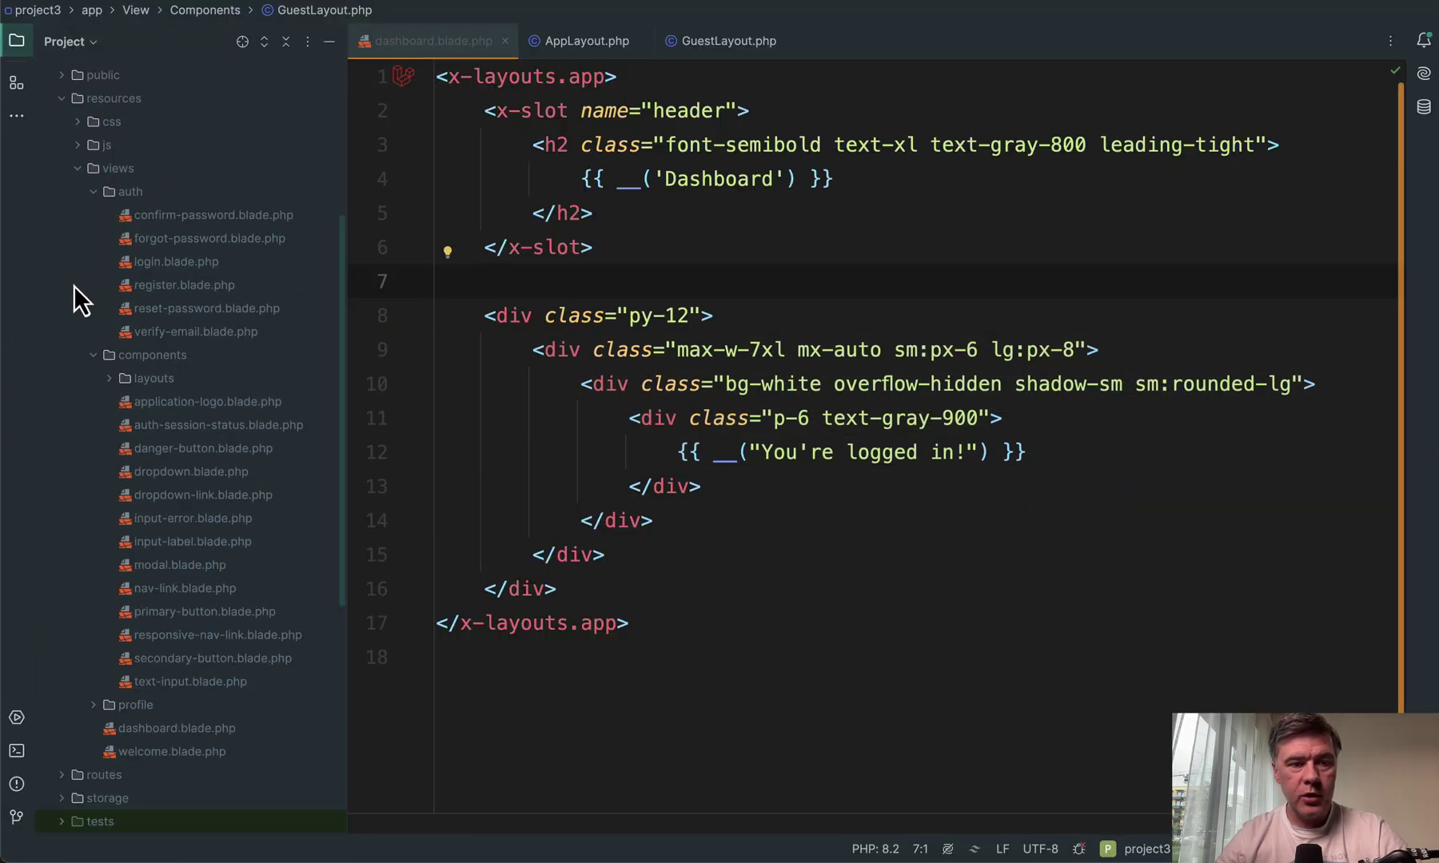
{"action": "scroll", "coordinate": [174, 340], "scroll_direction": "down", "scroll_amount": 2}
{"action": "scroll", "coordinate": [172, 411], "scroll_direction": "down", "scroll_amount": 4}
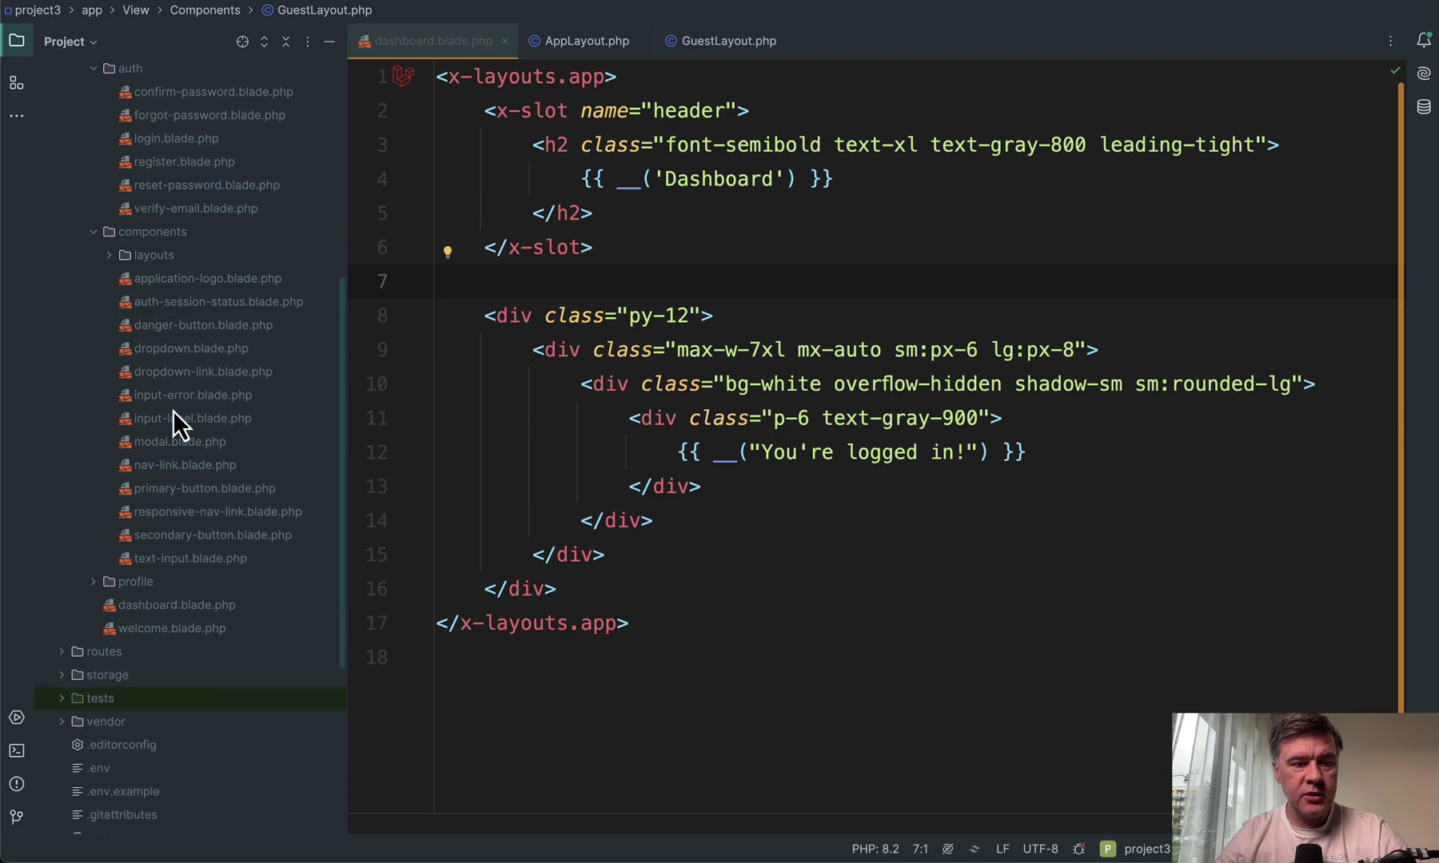
{"action": "scroll", "coordinate": [173, 411], "scroll_direction": "down", "scroll_amount": 4}
{"action": "left_click", "coordinate": [92, 356]}
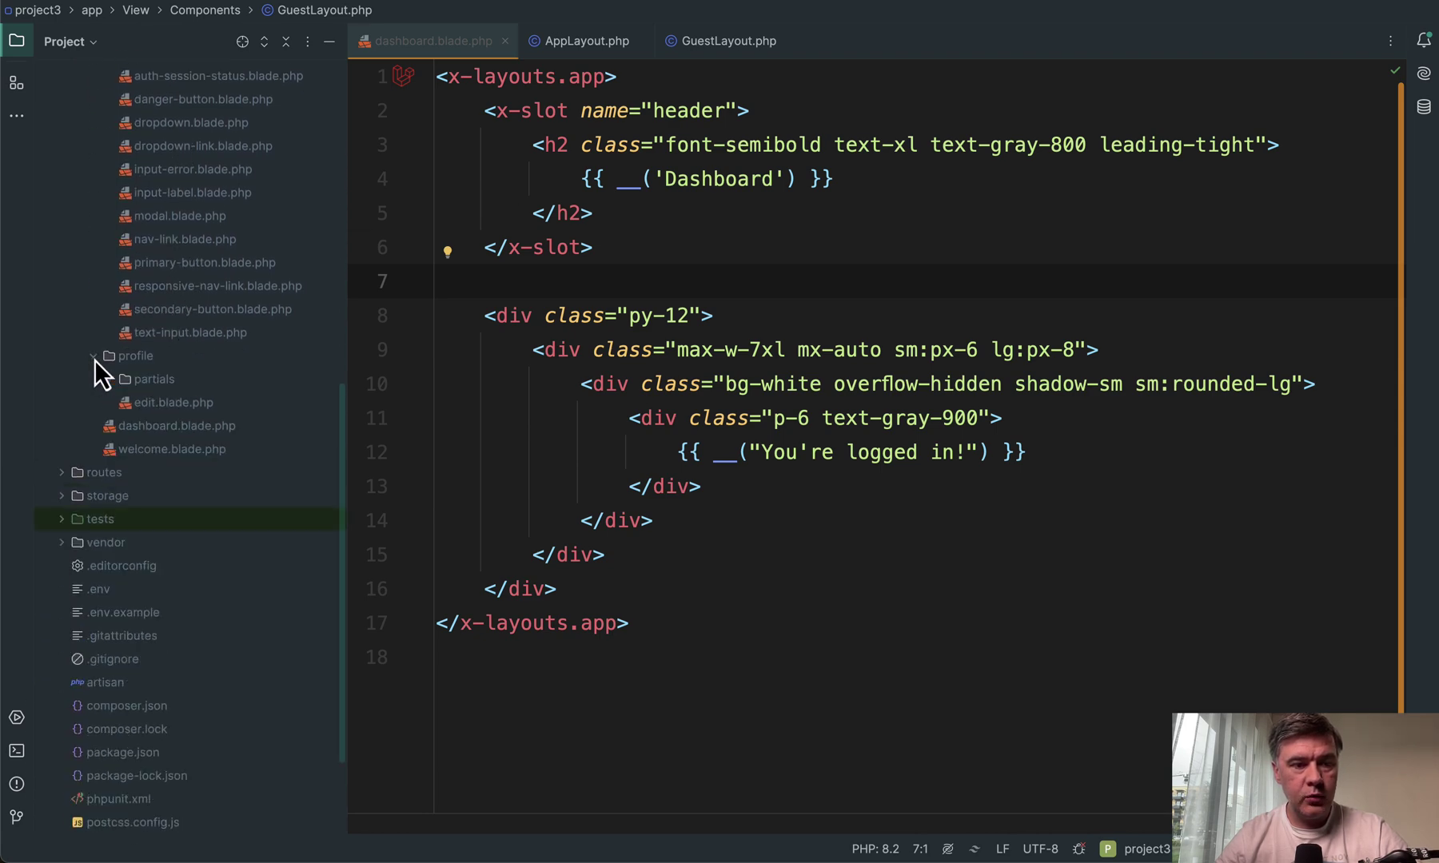
{"action": "double_click", "coordinate": [172, 406]}
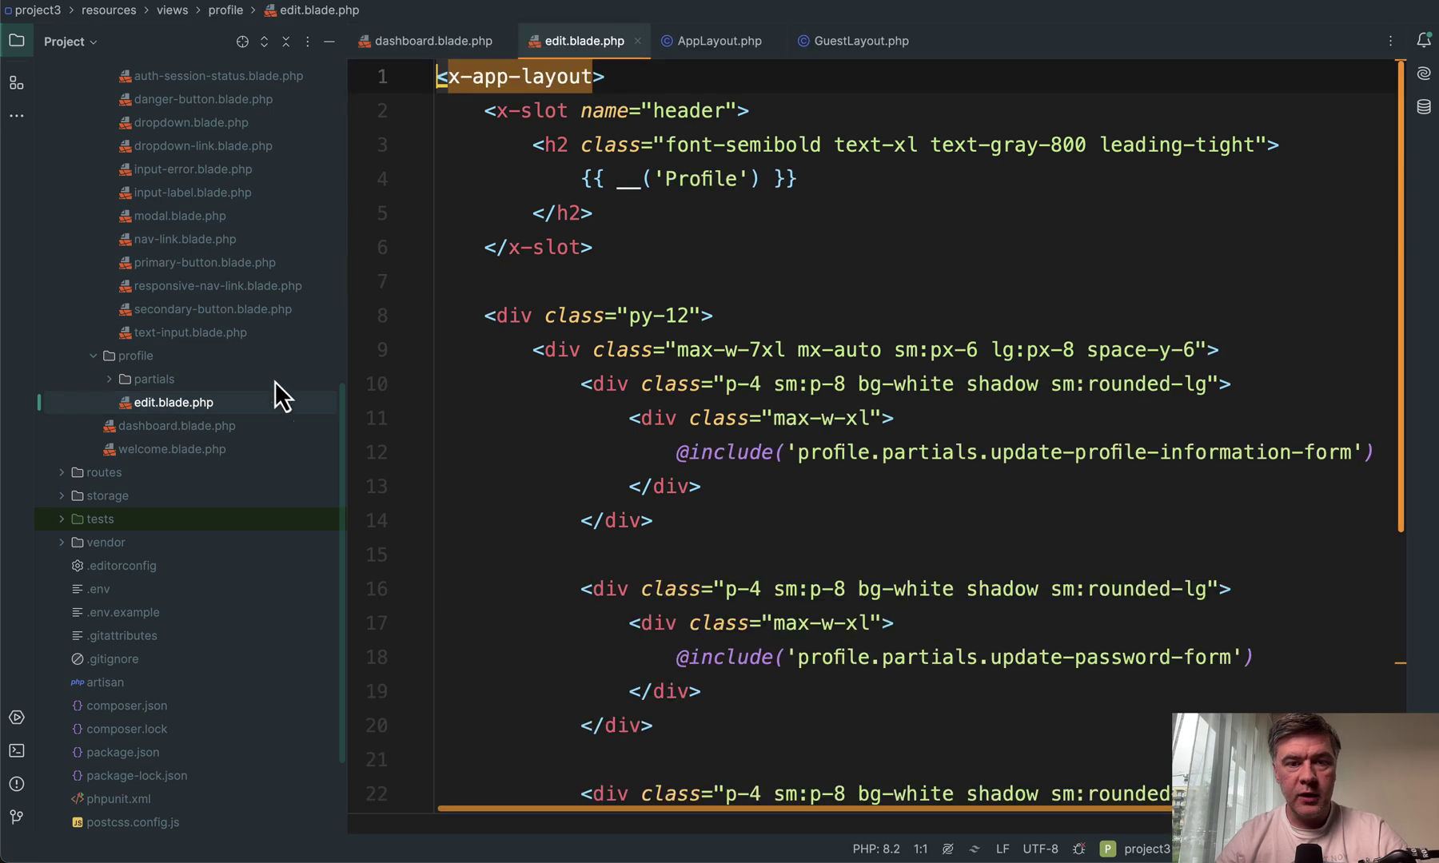
{"action": "double_click", "coordinate": [470, 76]}
{"action": "type", "text": "x-la>"}
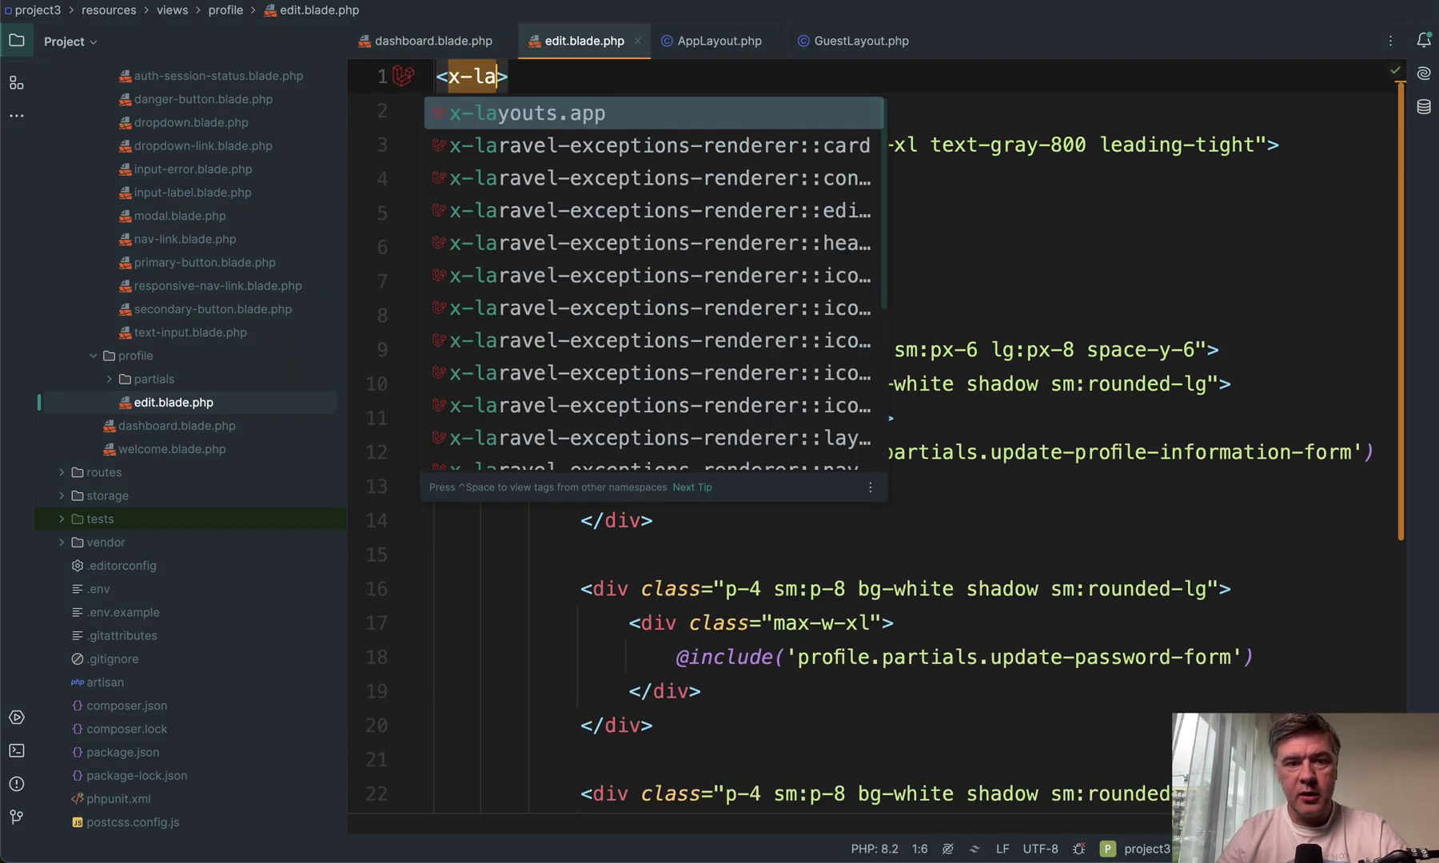
{"action": "key", "text": "Return"}
Step: Reload the profile page in Chrome to confirm it renders
{"action": "key", "text": "super+Tab"}
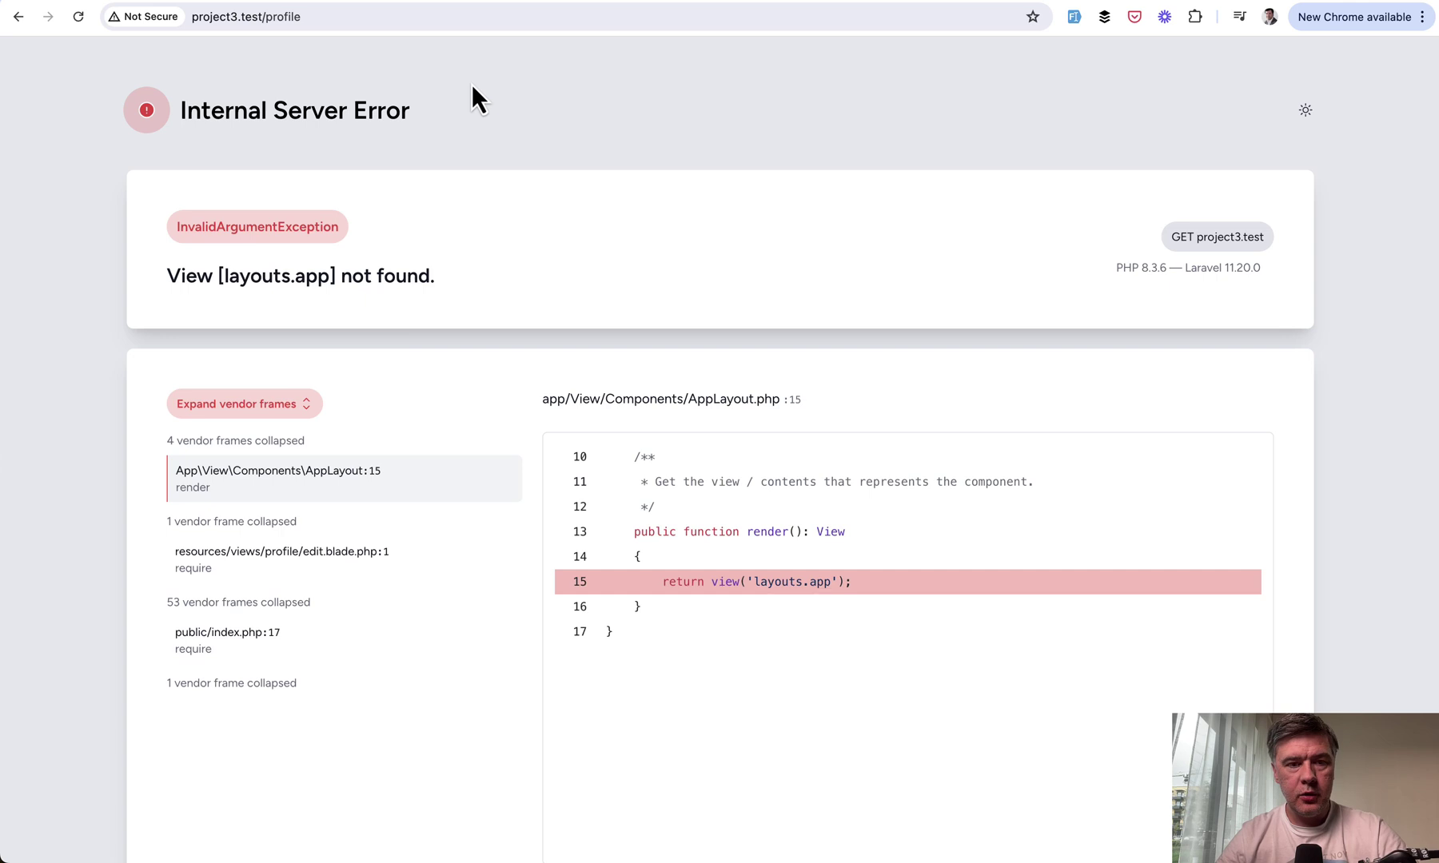
{"action": "key", "text": "super+r"}
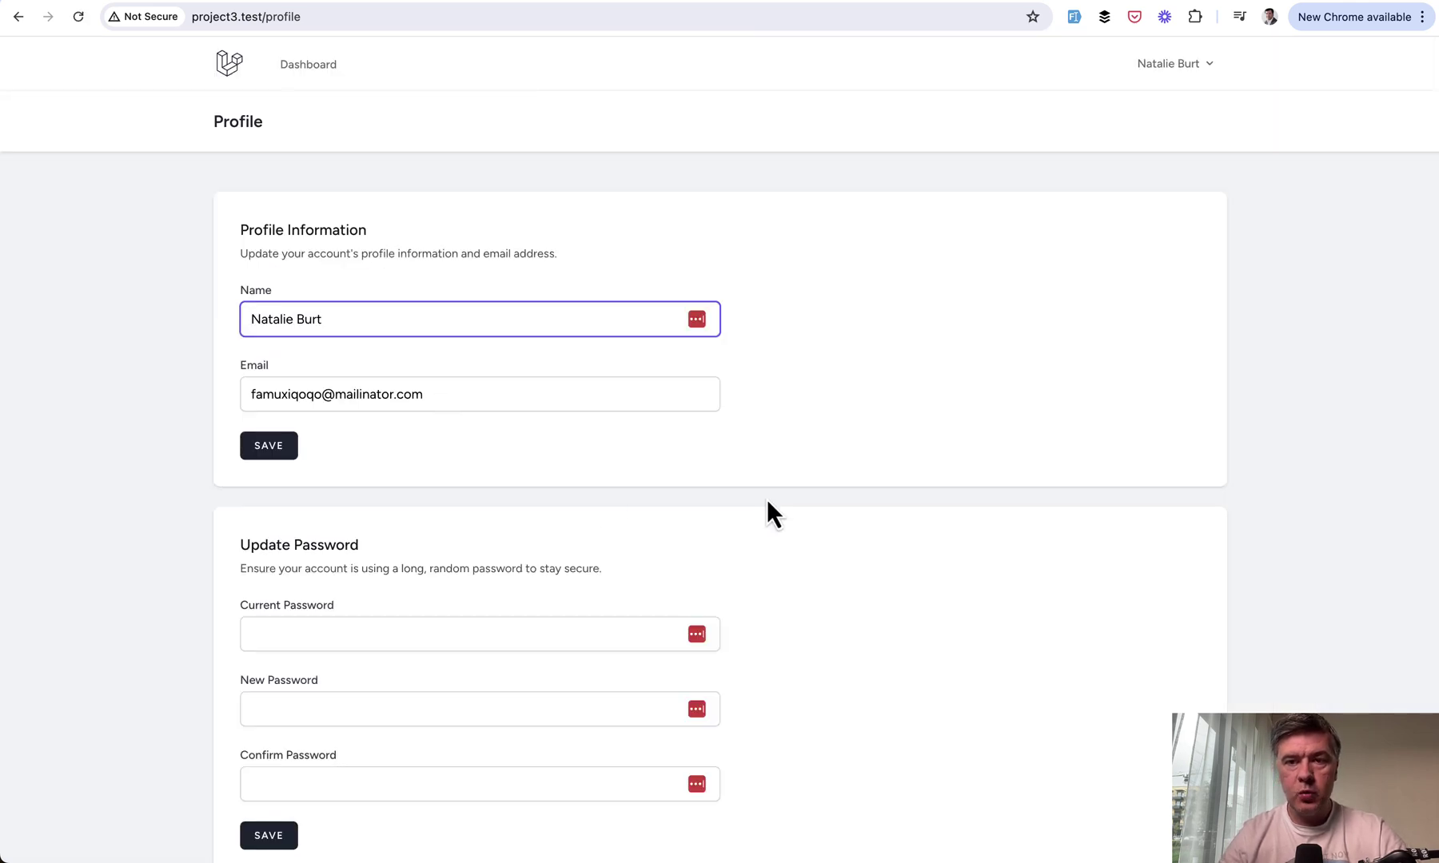
{"action": "key", "text": "super+Tab"}
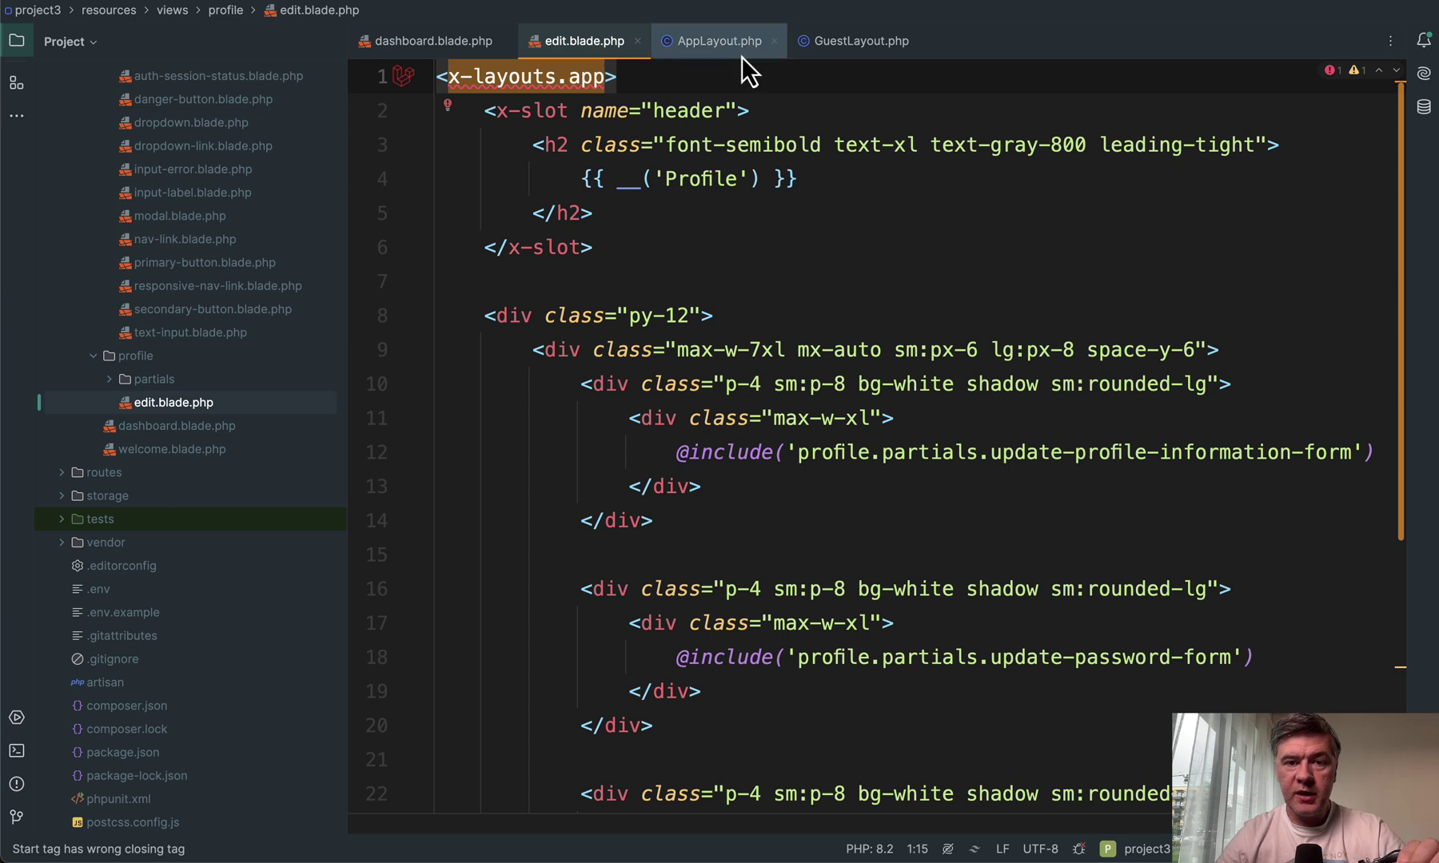
Step: In AppLayout.php's render method, add an empty comment line above the layouts.app return
{"action": "left_click", "coordinate": [741, 51]}
{"action": "left_click", "coordinate": [624, 679]}
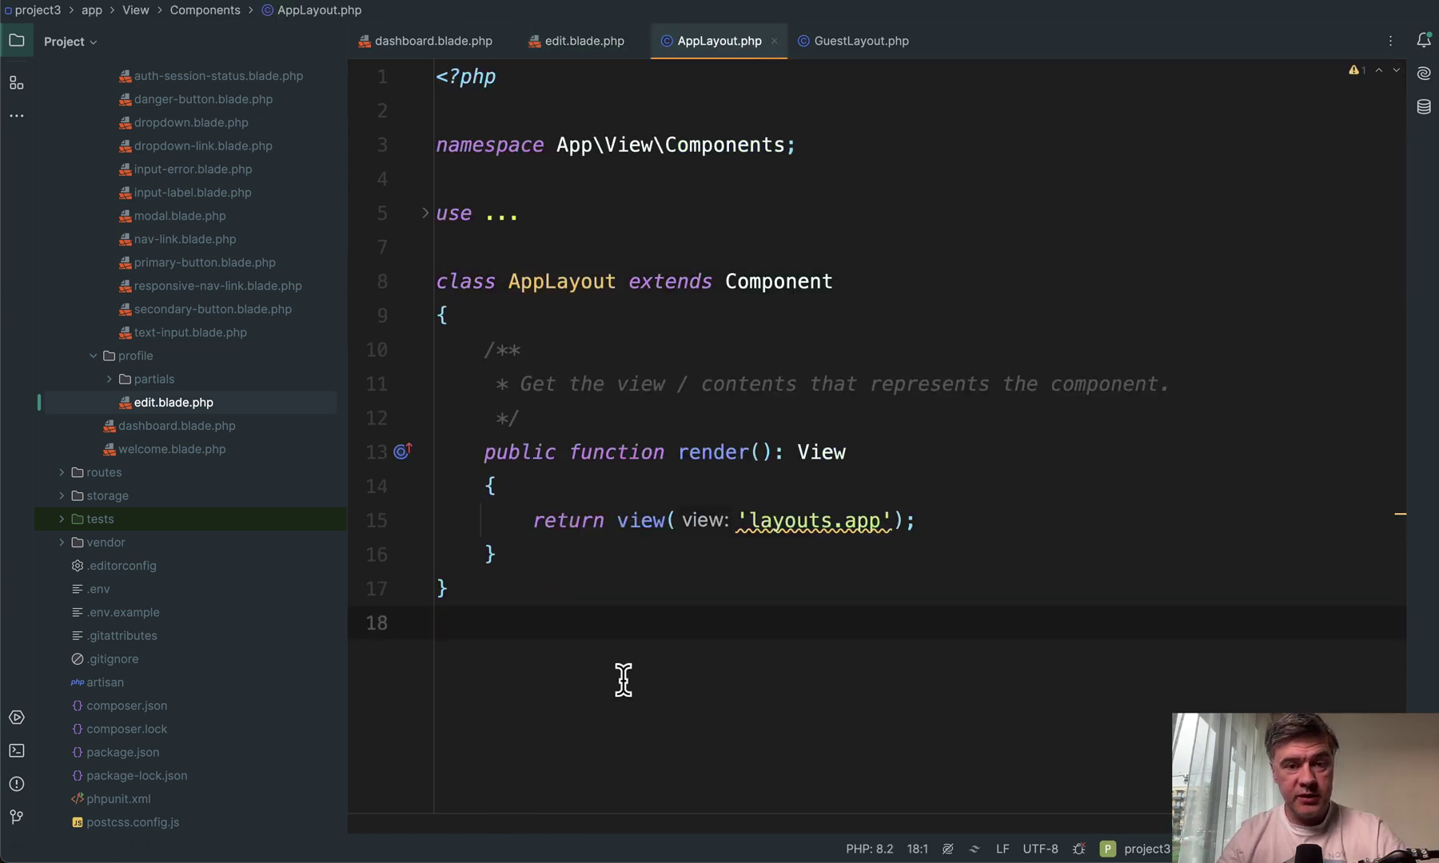
{"action": "mouse_move", "coordinate": [788, 450]}
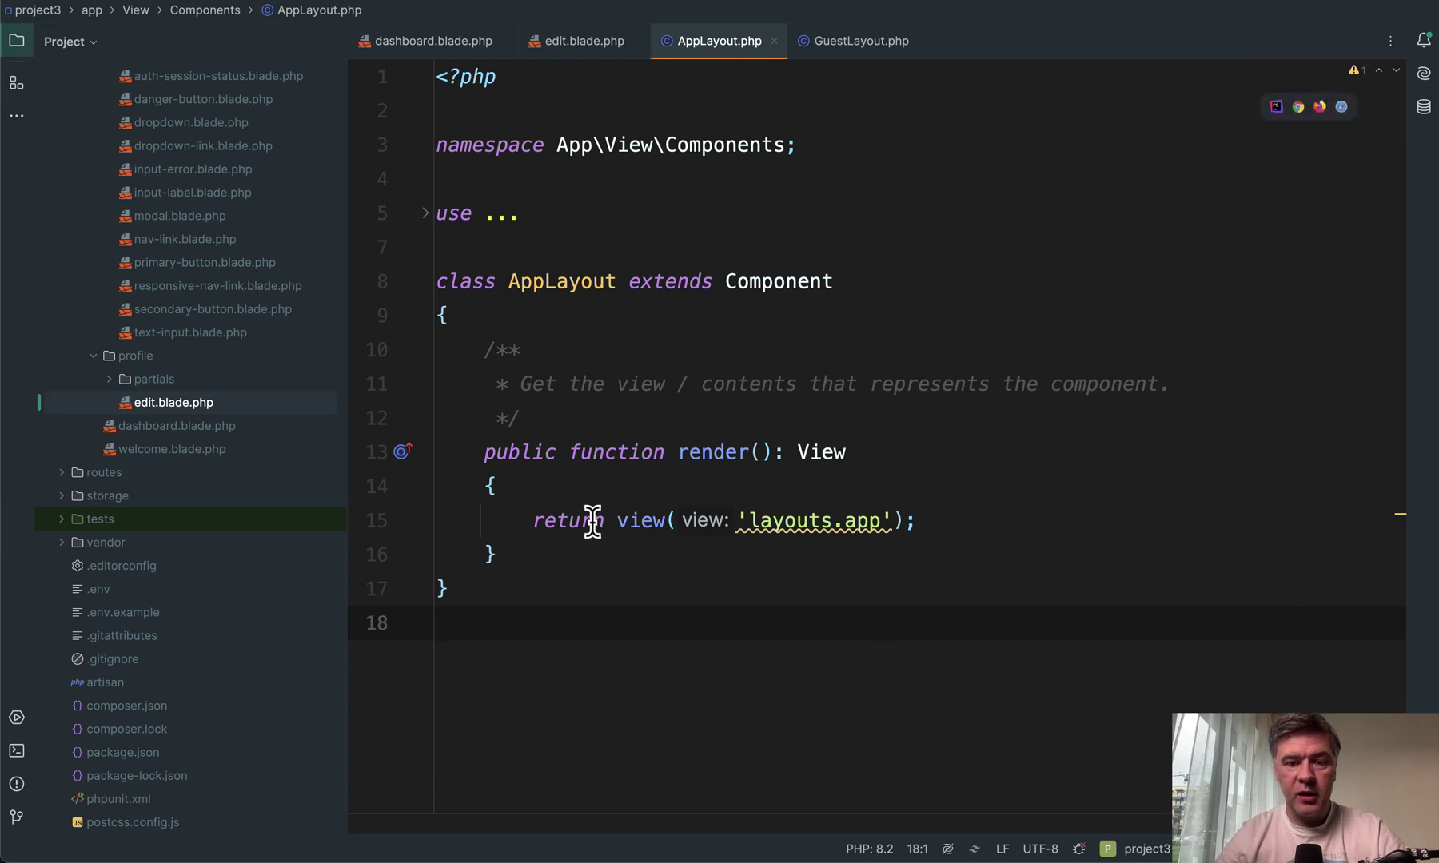
{"action": "left_click", "coordinate": [585, 491]}
{"action": "key", "text": "Return"}
{"action": "key", "text": "Return"}
{"action": "key", "text": "Up"}
{"action": "type", "text": "//"}
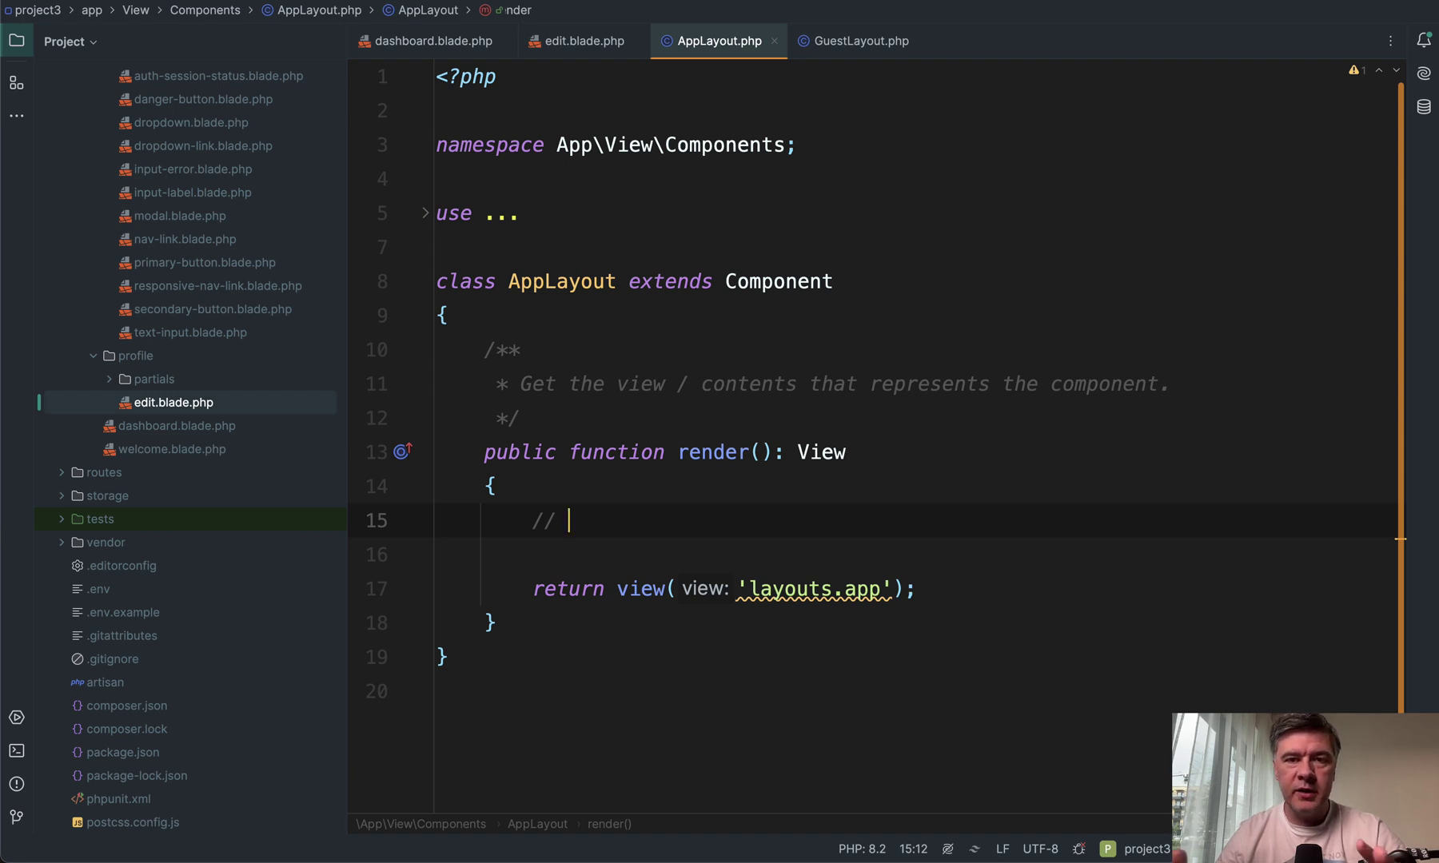
Step: Log out from the user menu and open the login page, which shows 'View [layouts.guest] not found'
{"action": "key", "text": "super+Tab"}
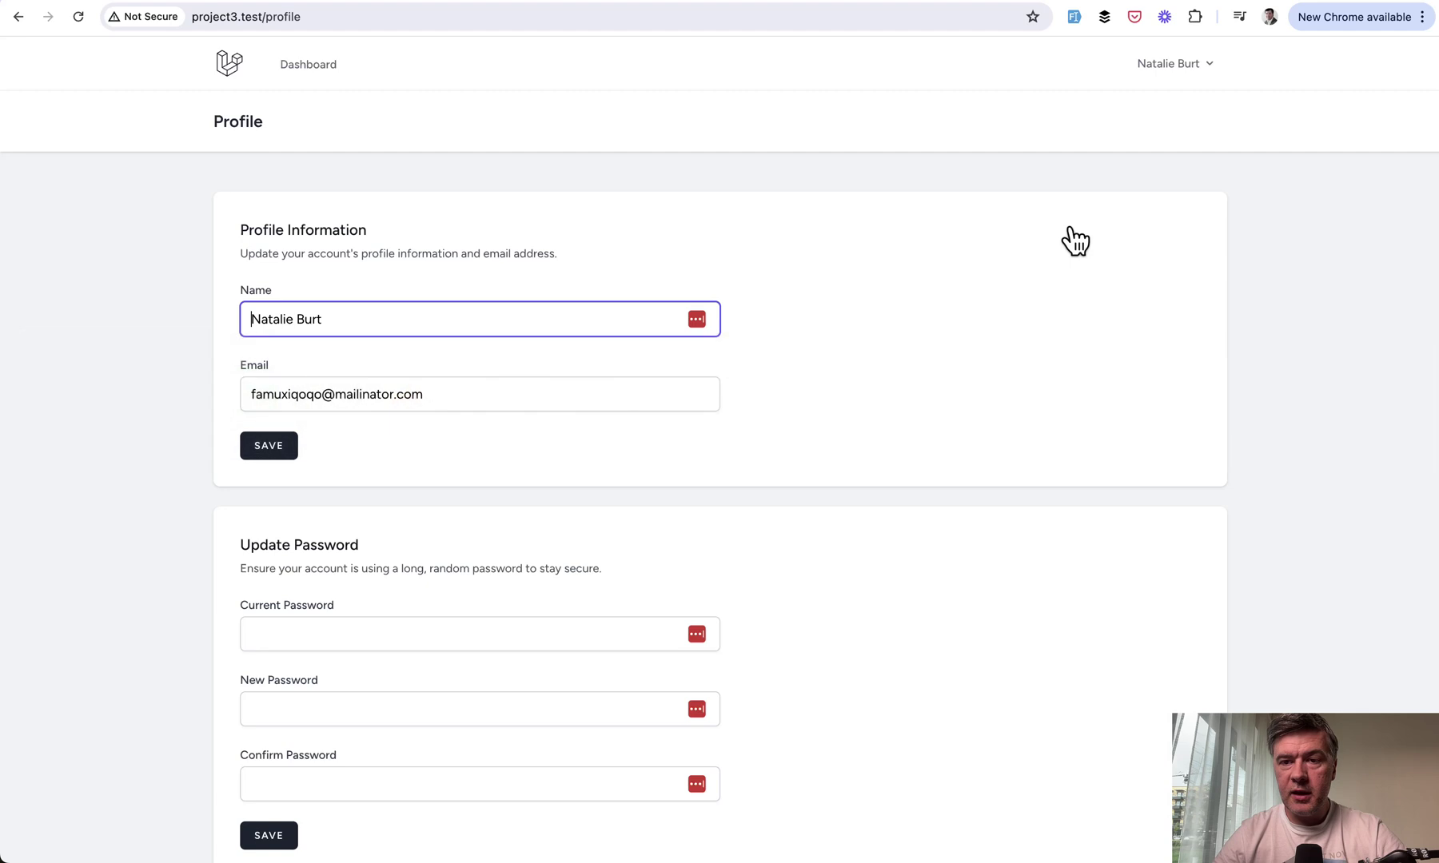
{"action": "left_click", "coordinate": [1170, 68]}
{"action": "left_click", "coordinate": [1114, 132]}
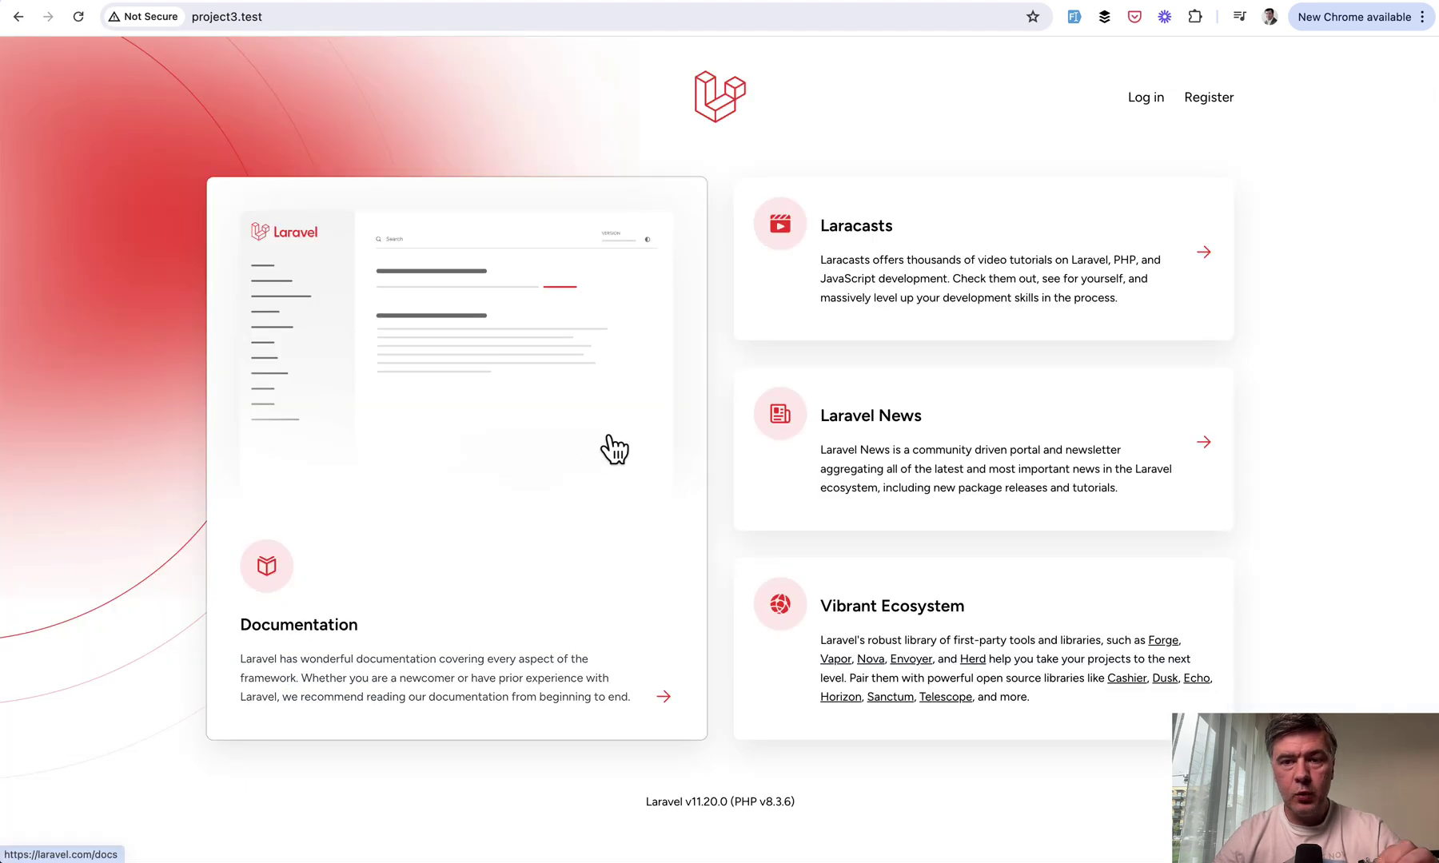
{"action": "left_click", "coordinate": [1140, 106]}
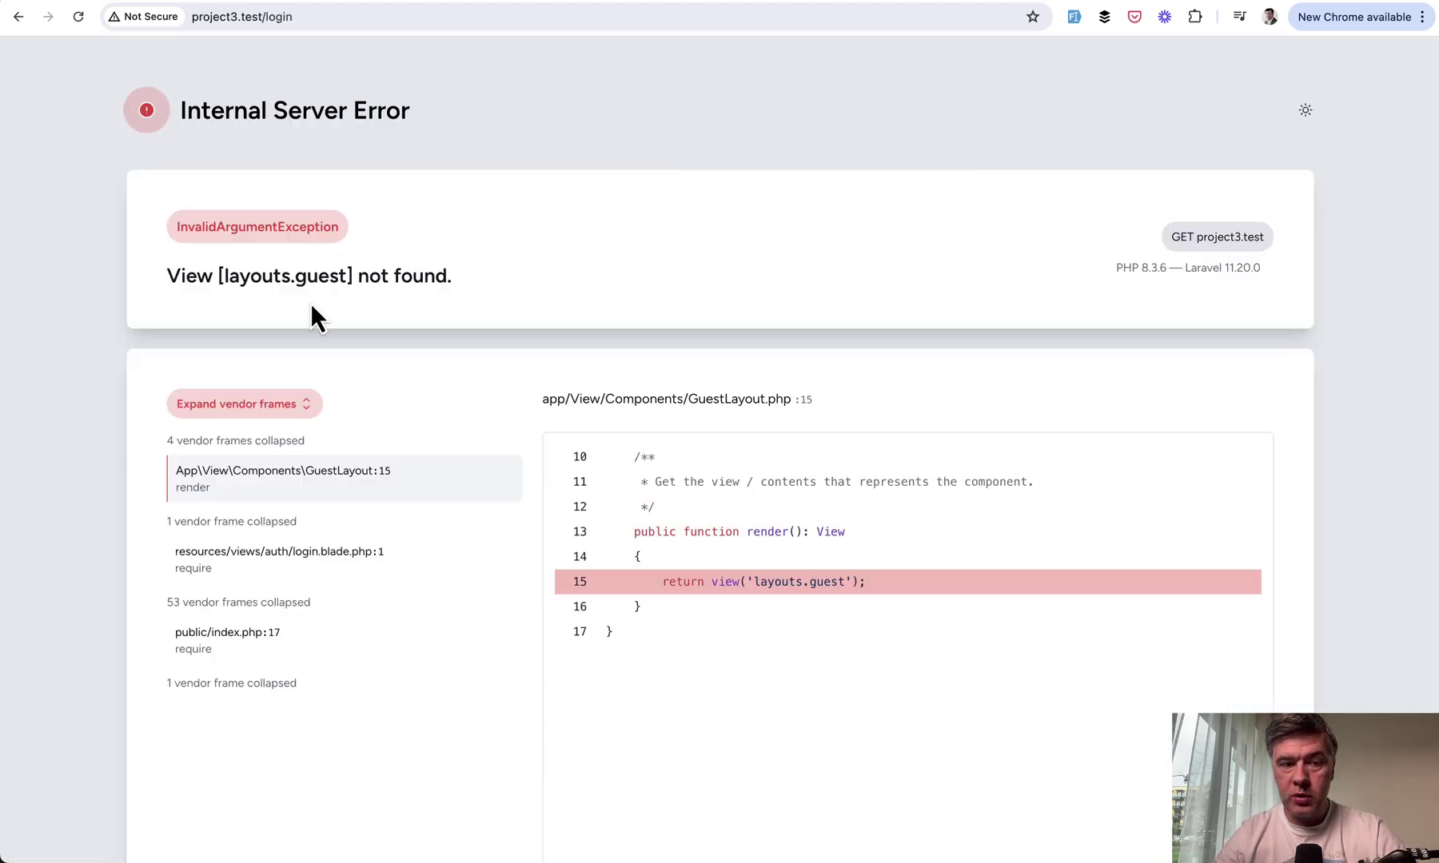
{"action": "key", "text": "super+Tab"}
{"action": "left_click", "coordinate": [857, 41]}
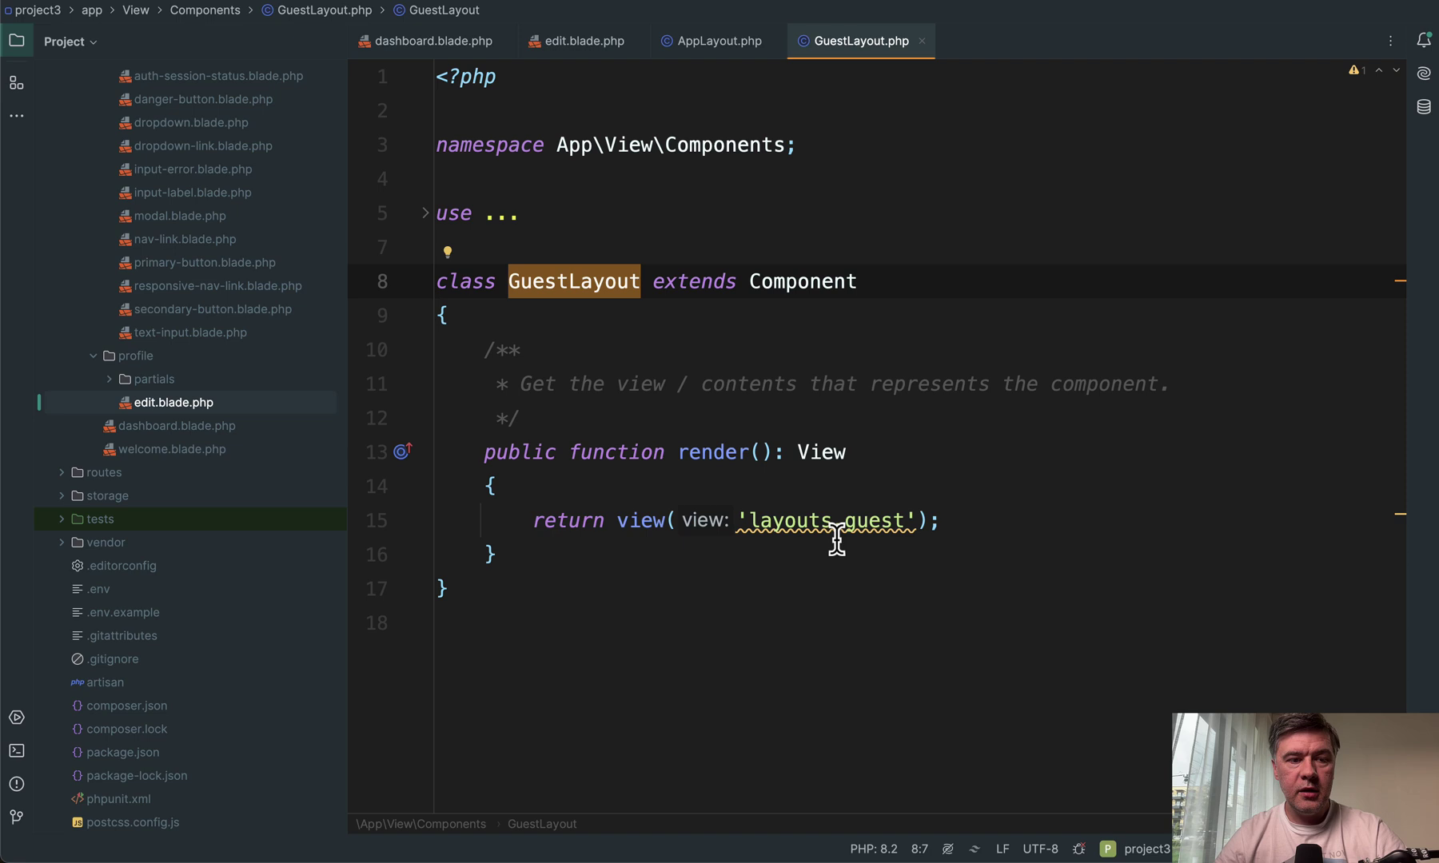
{"action": "scroll", "coordinate": [136, 303], "scroll_direction": "up", "scroll_amount": 5}
{"action": "scroll", "coordinate": [136, 303], "scroll_direction": "up", "scroll_amount": 1}
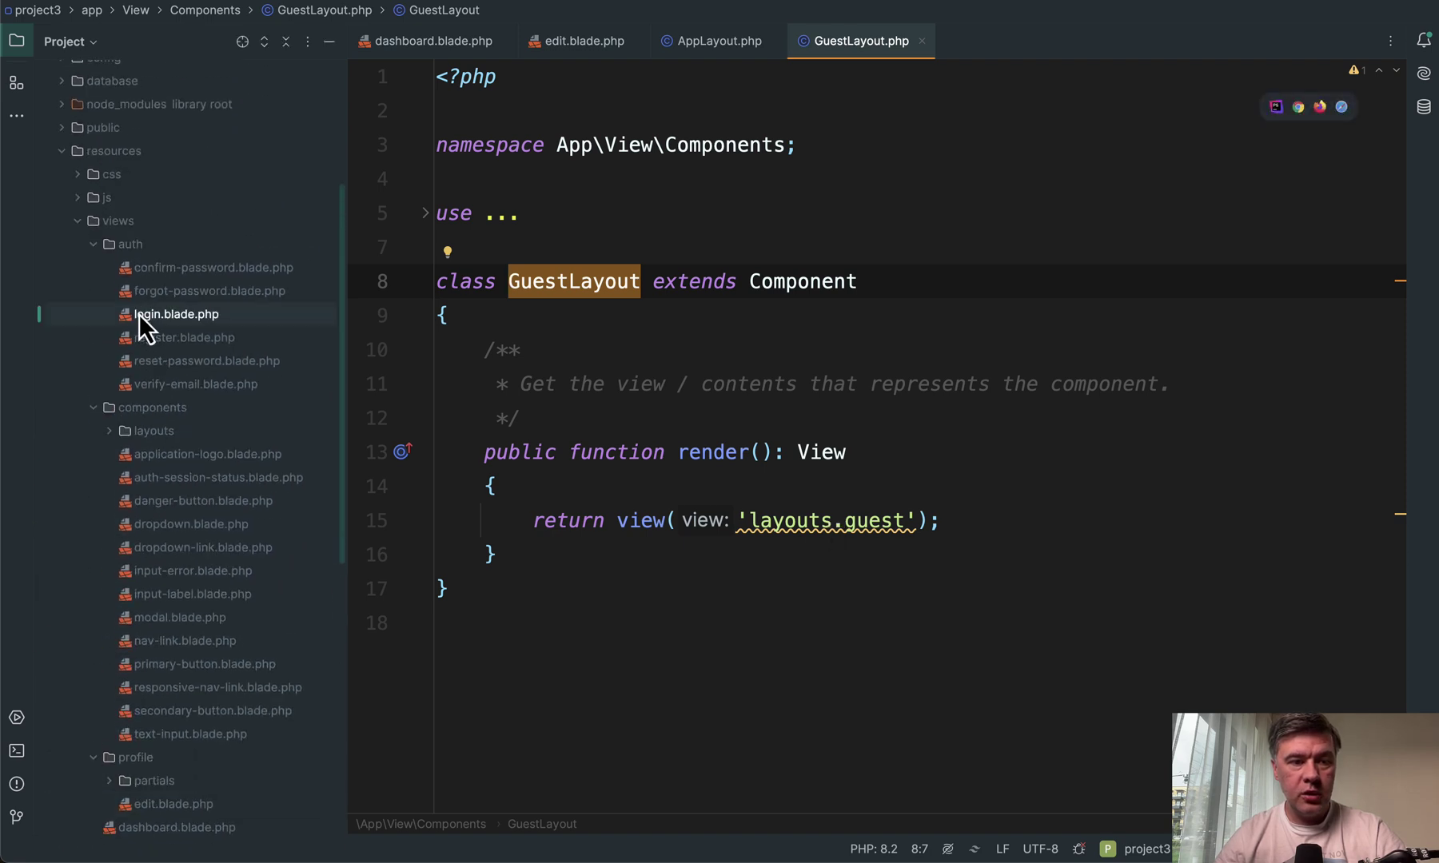
Step: Open auth/login.blade.php and change its opening tag to x-layouts.guest
{"action": "double_click", "coordinate": [139, 314]}
{"action": "left_click", "coordinate": [473, 76]}
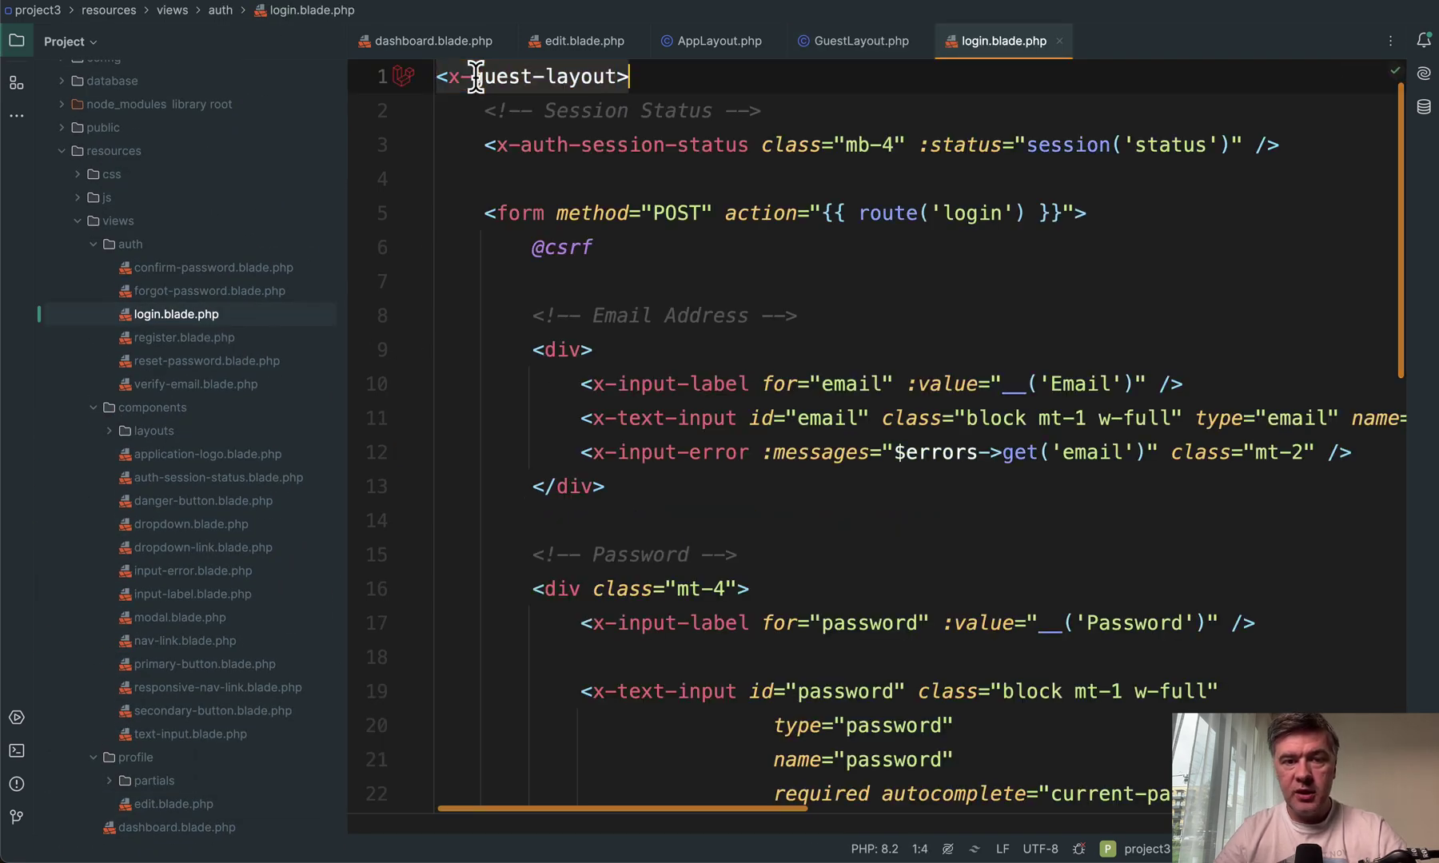
{"action": "key", "text": "alt+shift+Right"}
{"action": "key", "text": "alt+shift+Right"}
{"action": "type", "text": "la>"}
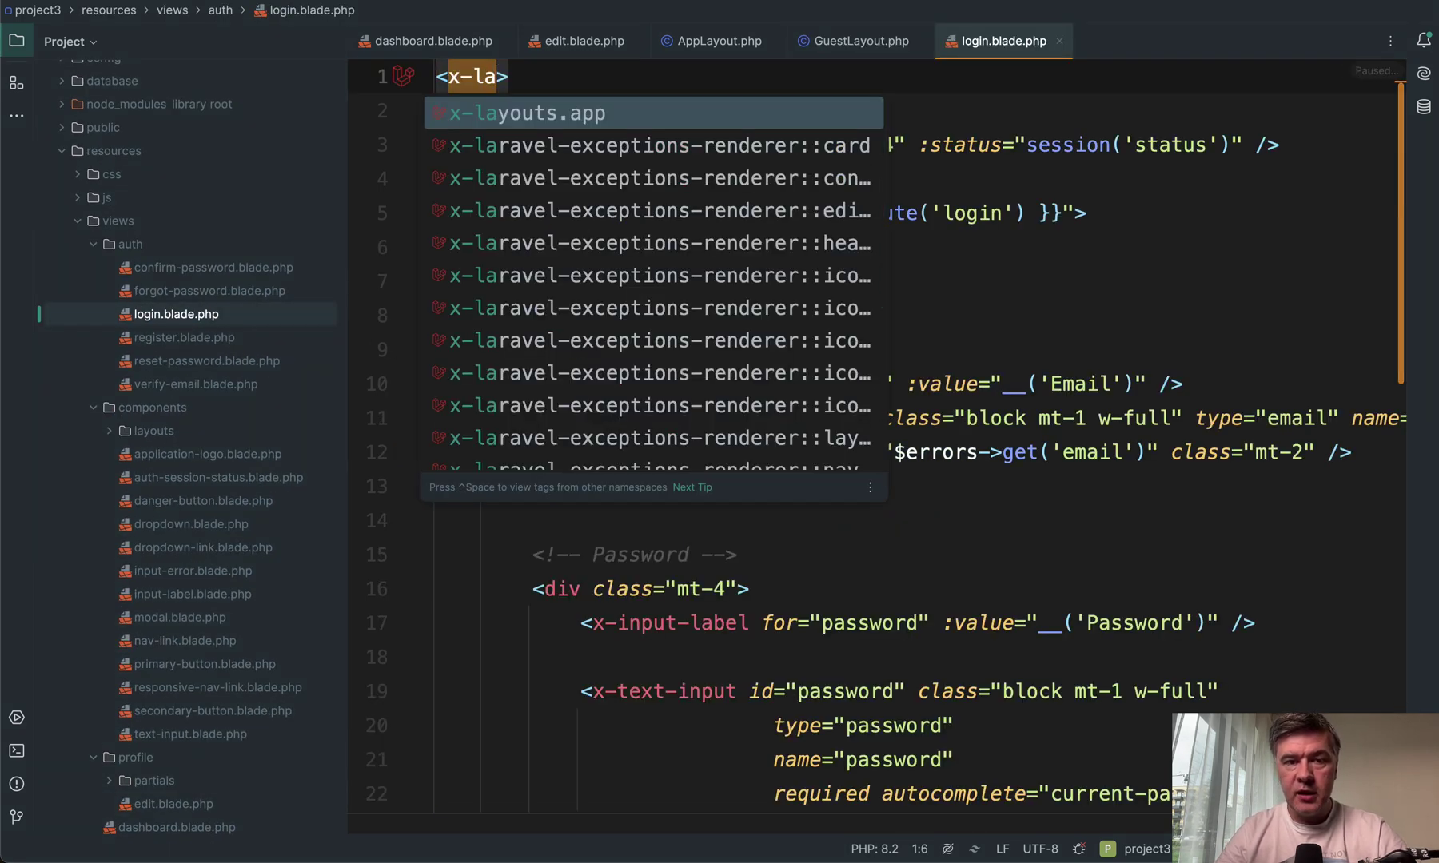
{"action": "key", "text": "Return"}
{"action": "key", "text": "BackSpace"}
{"action": "key", "text": "BackSpace"}
{"action": "key", "text": "BackSpace"}
{"action": "type", "text": "g"}
{"action": "key", "text": "Return"}
{"action": "key", "text": "Down"}
{"action": "key", "text": "Down"}
{"action": "key", "text": "Down"}
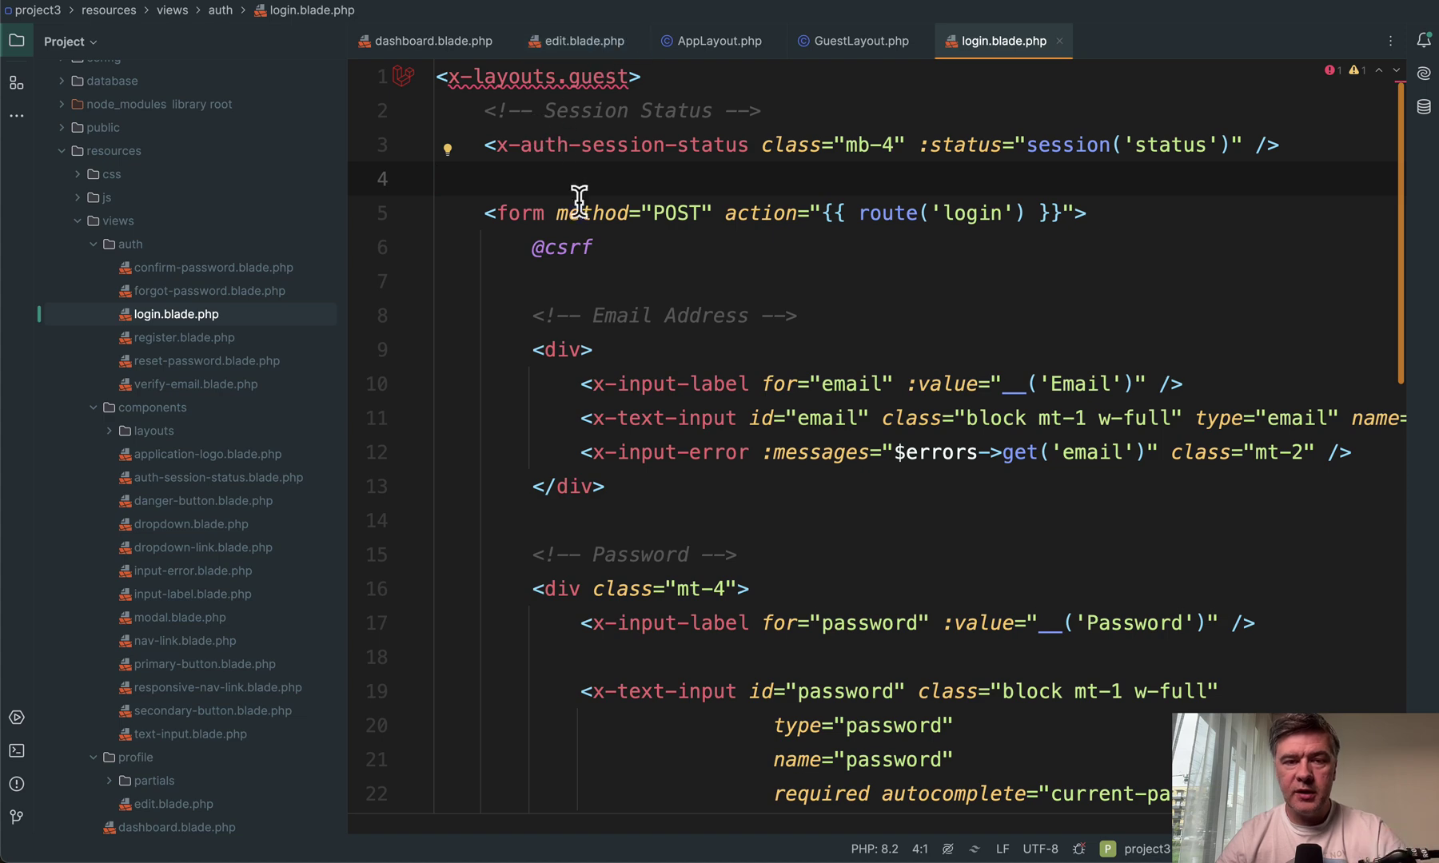
{"action": "scroll", "coordinate": [574, 326], "scroll_direction": "down", "scroll_amount": 3}
{"action": "scroll", "coordinate": [572, 337], "scroll_direction": "down", "scroll_amount": 10}
Step: Change the line 47 closing tag to x-layouts.guest and reload /login in Chrome
{"action": "double_click", "coordinate": [584, 592]}
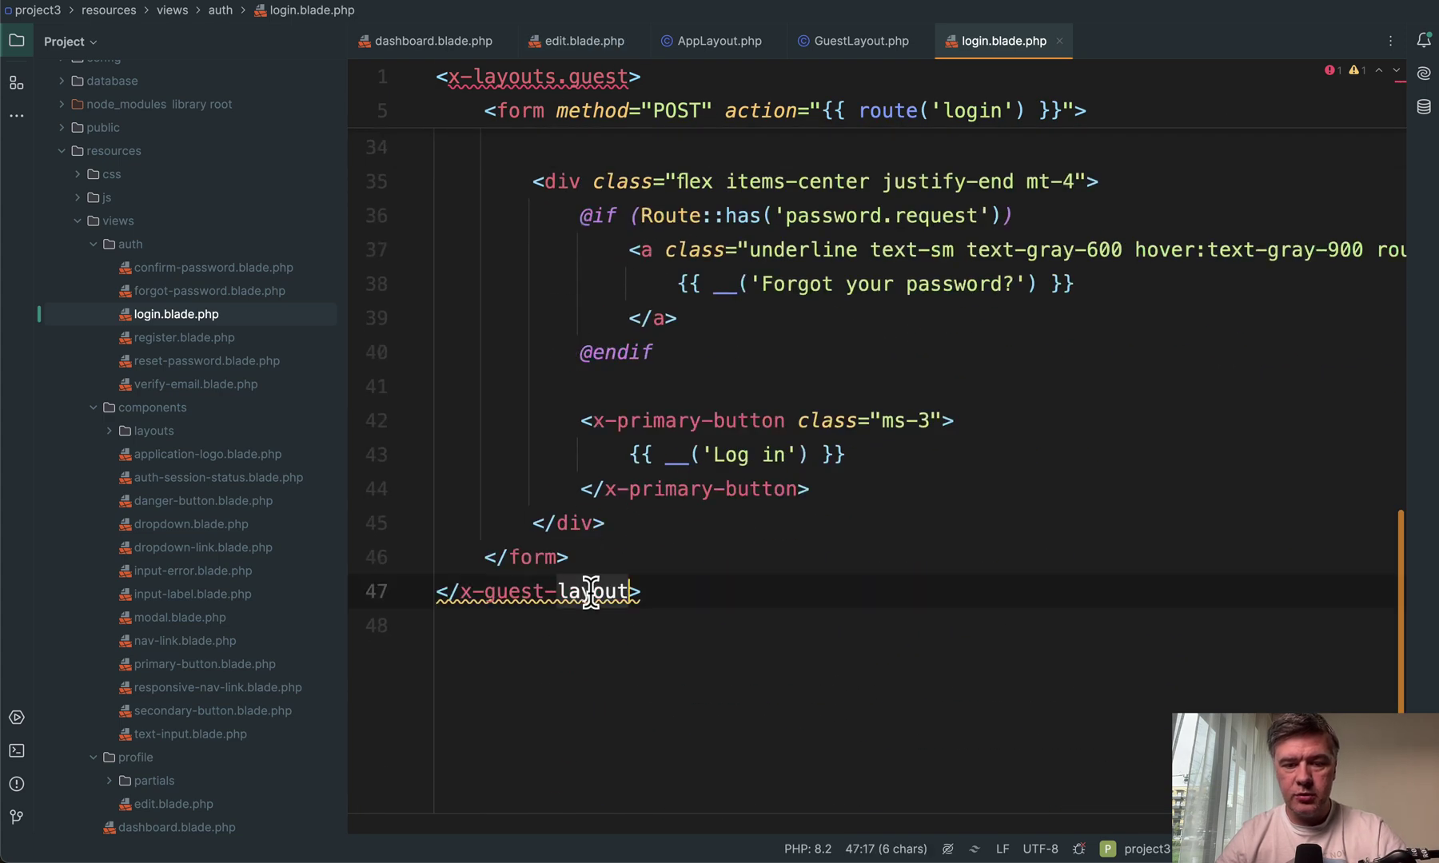
{"action": "left_click", "coordinate": [474, 593], "text": "shift"}
{"action": "type", "text": "-la>"}
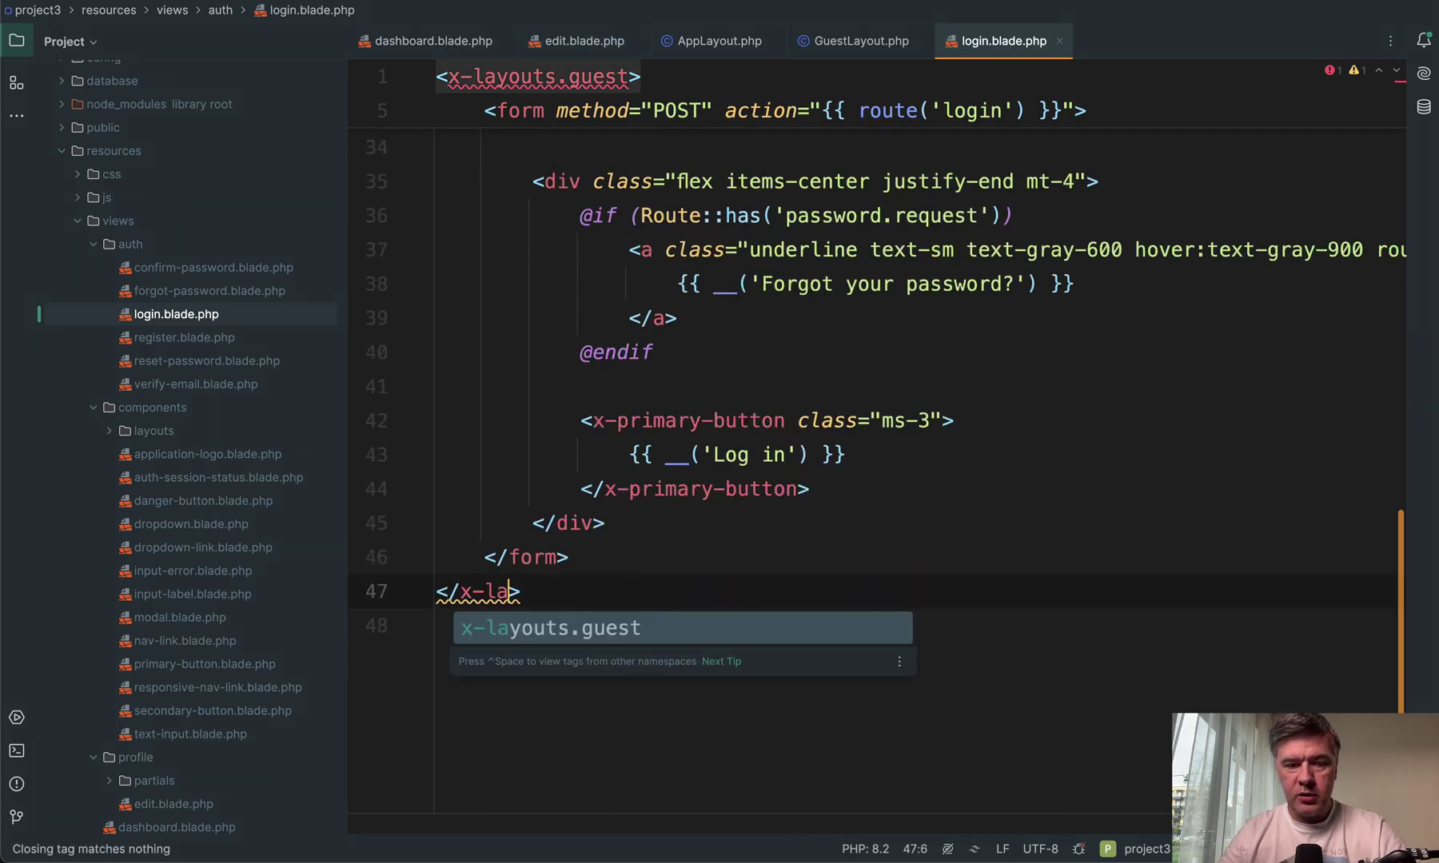
{"action": "key", "text": "Return"}
{"action": "key", "text": "Down"}
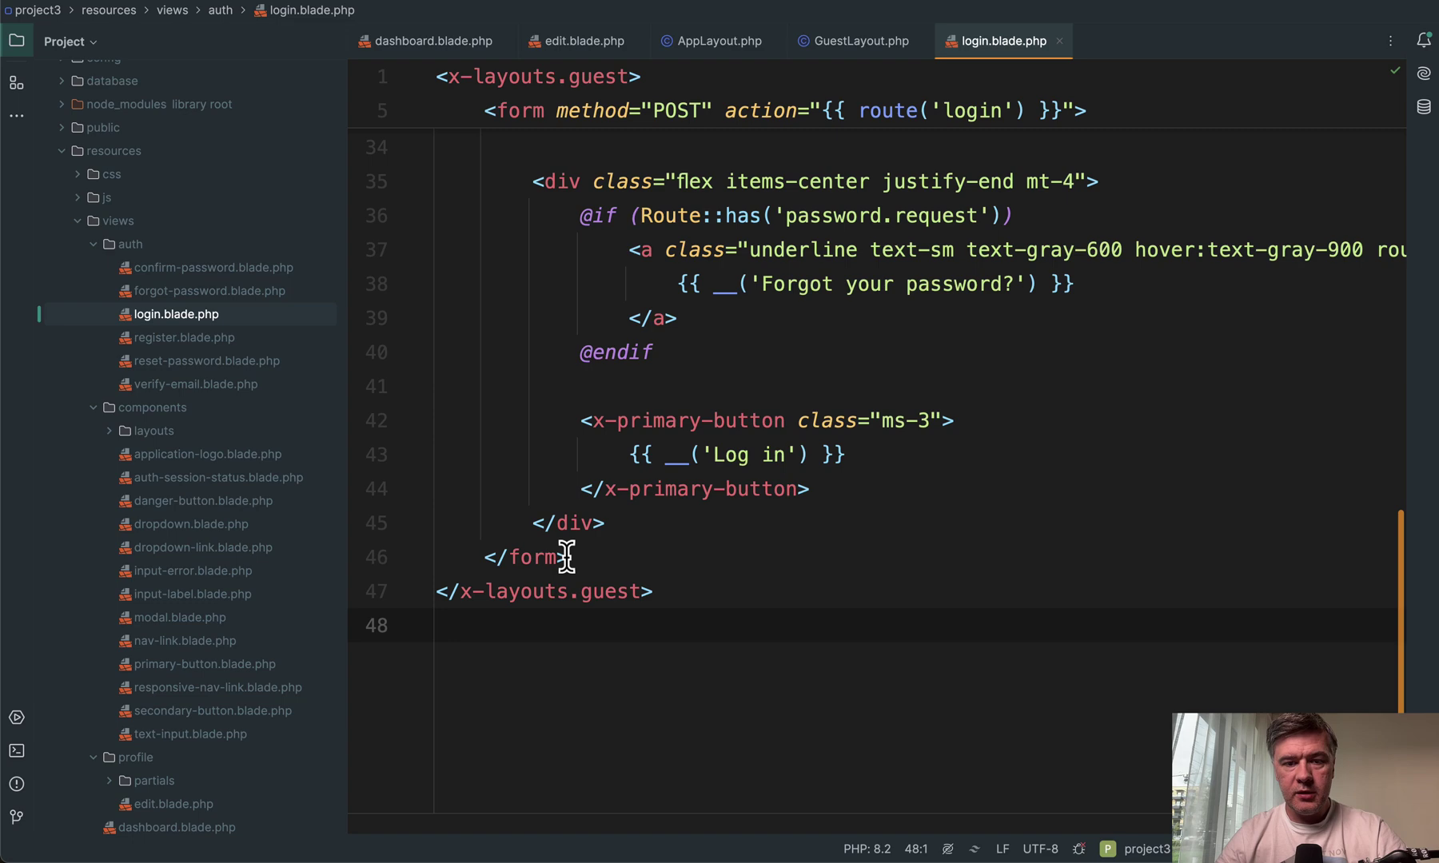
{"action": "scroll", "coordinate": [565, 555], "scroll_direction": "up", "scroll_amount": 10}
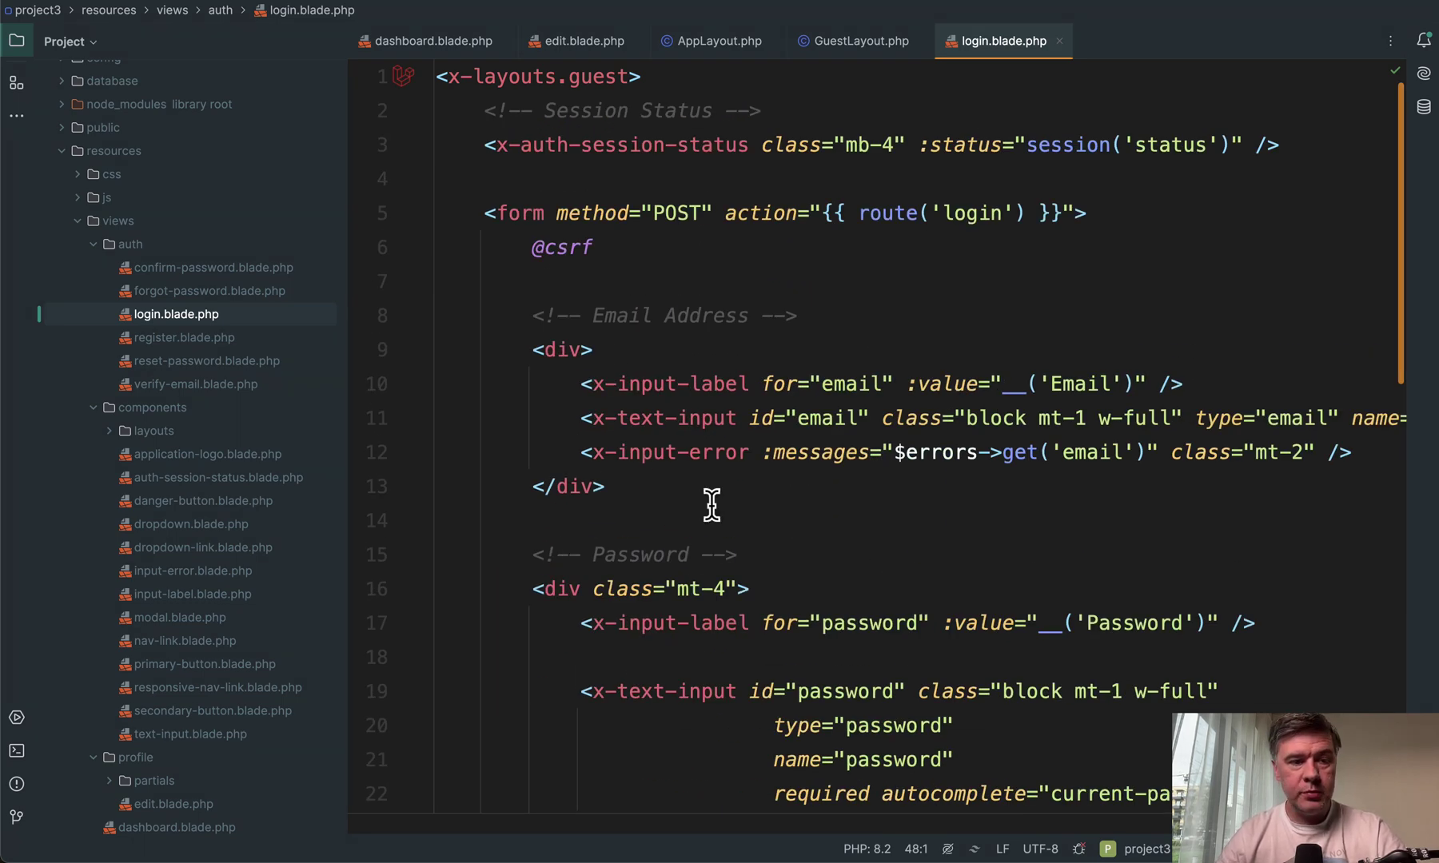
{"action": "key", "text": "super+Tab"}
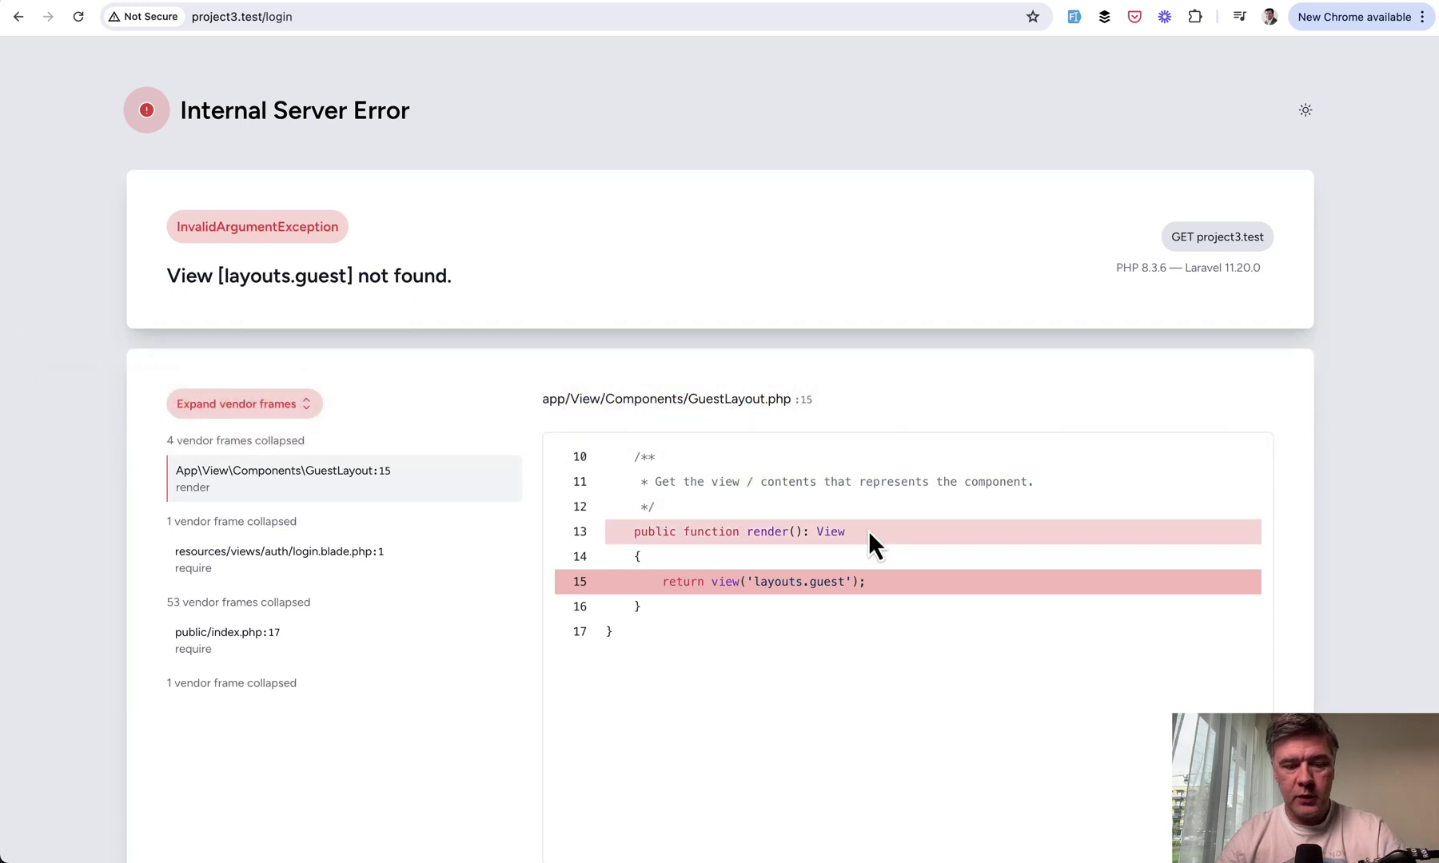
{"action": "key", "text": "super+r"}
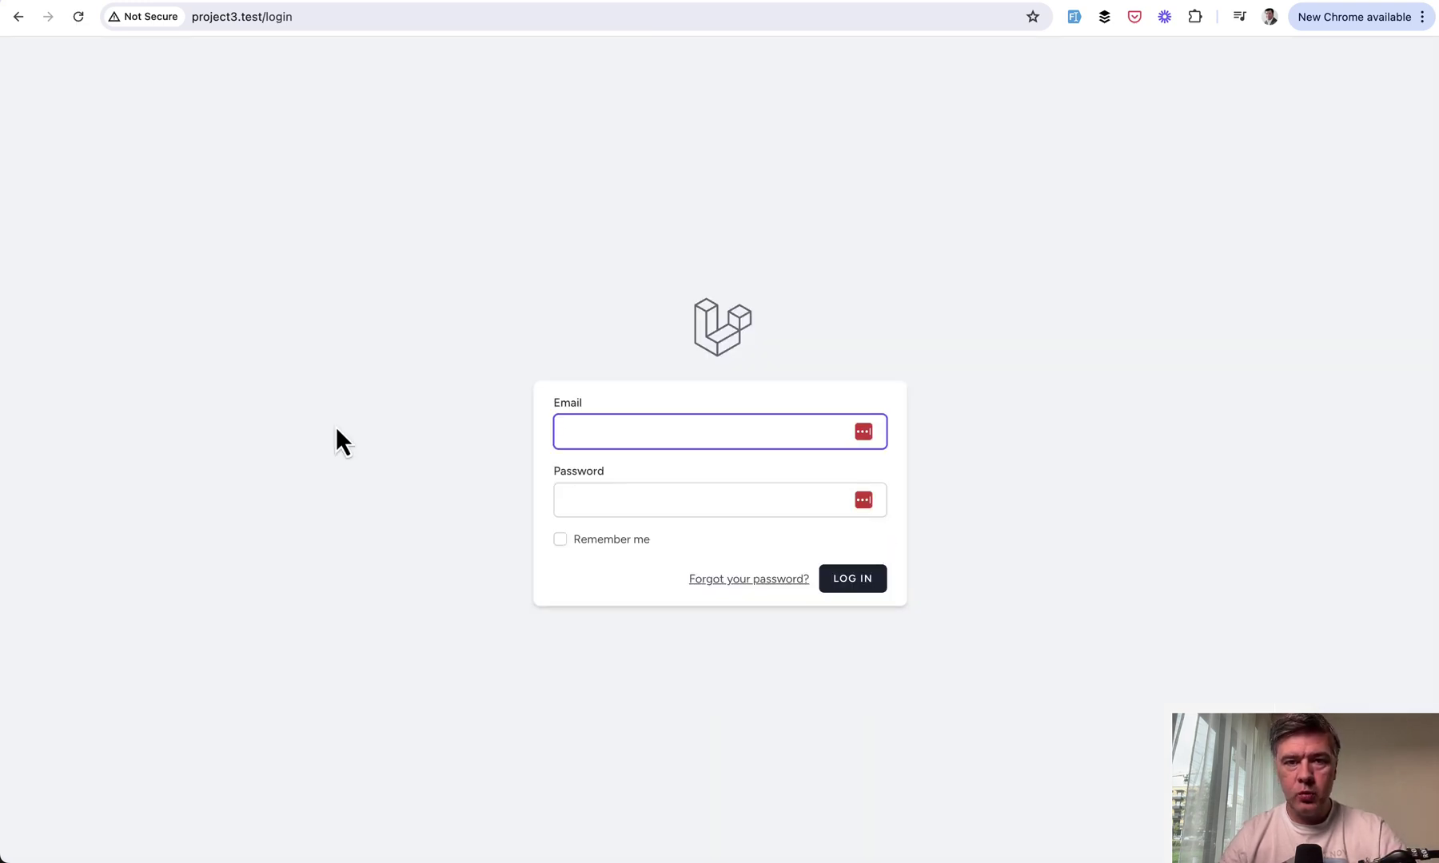
Step: Select app/View/Components with AppLayout and GuestLayout, then return to dashboard.blade.php
{"action": "key", "text": "super+Tab"}
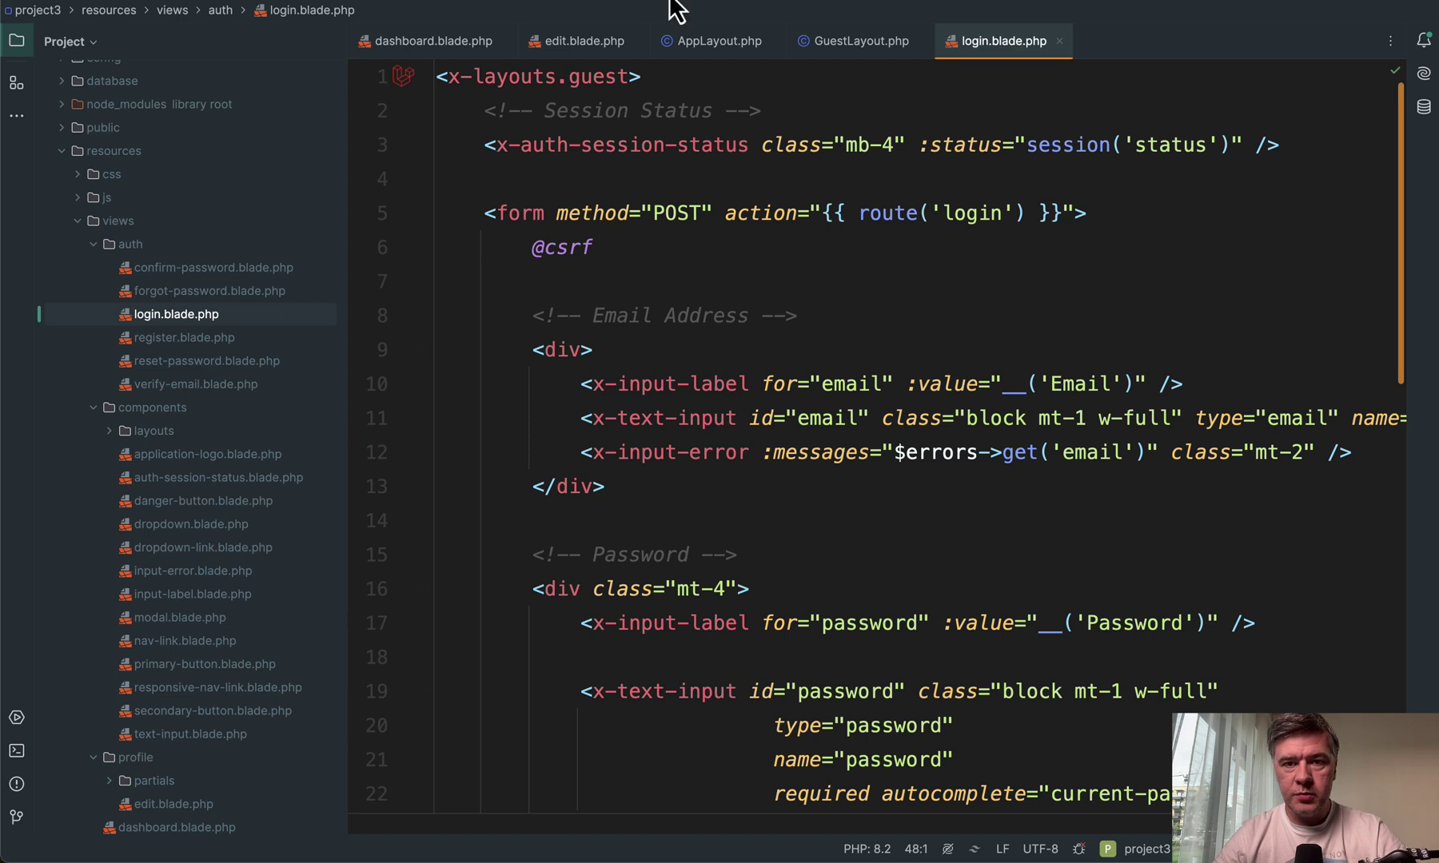
{"action": "left_click", "coordinate": [829, 38]}
{"action": "left_click", "coordinate": [663, 216]}
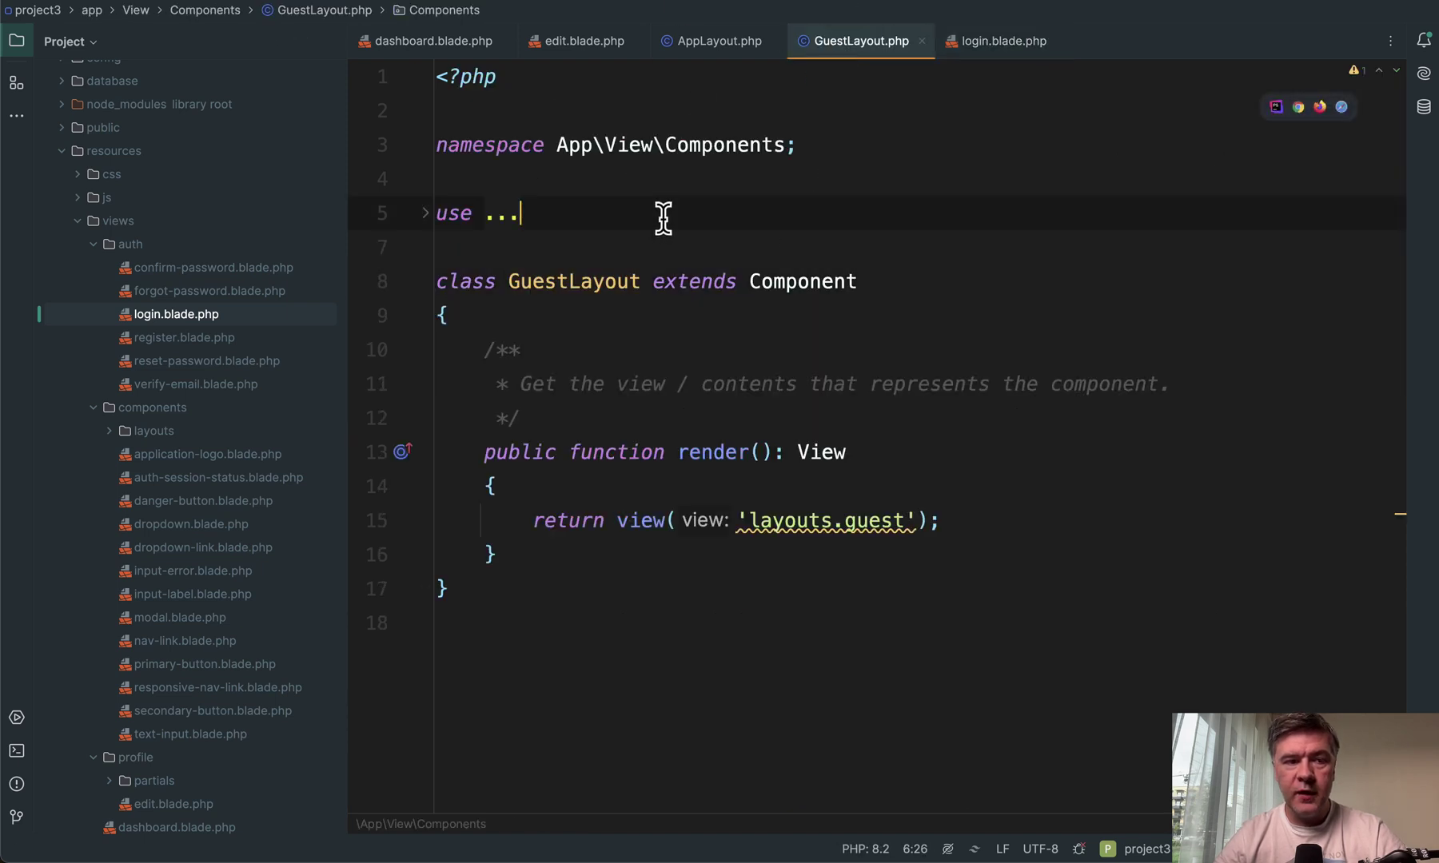
{"action": "scroll", "coordinate": [119, 289], "scroll_direction": "up", "scroll_amount": 2}
{"action": "scroll", "coordinate": [117, 289], "scroll_direction": "up", "scroll_amount": 3}
{"action": "left_click", "coordinate": [97, 185]}
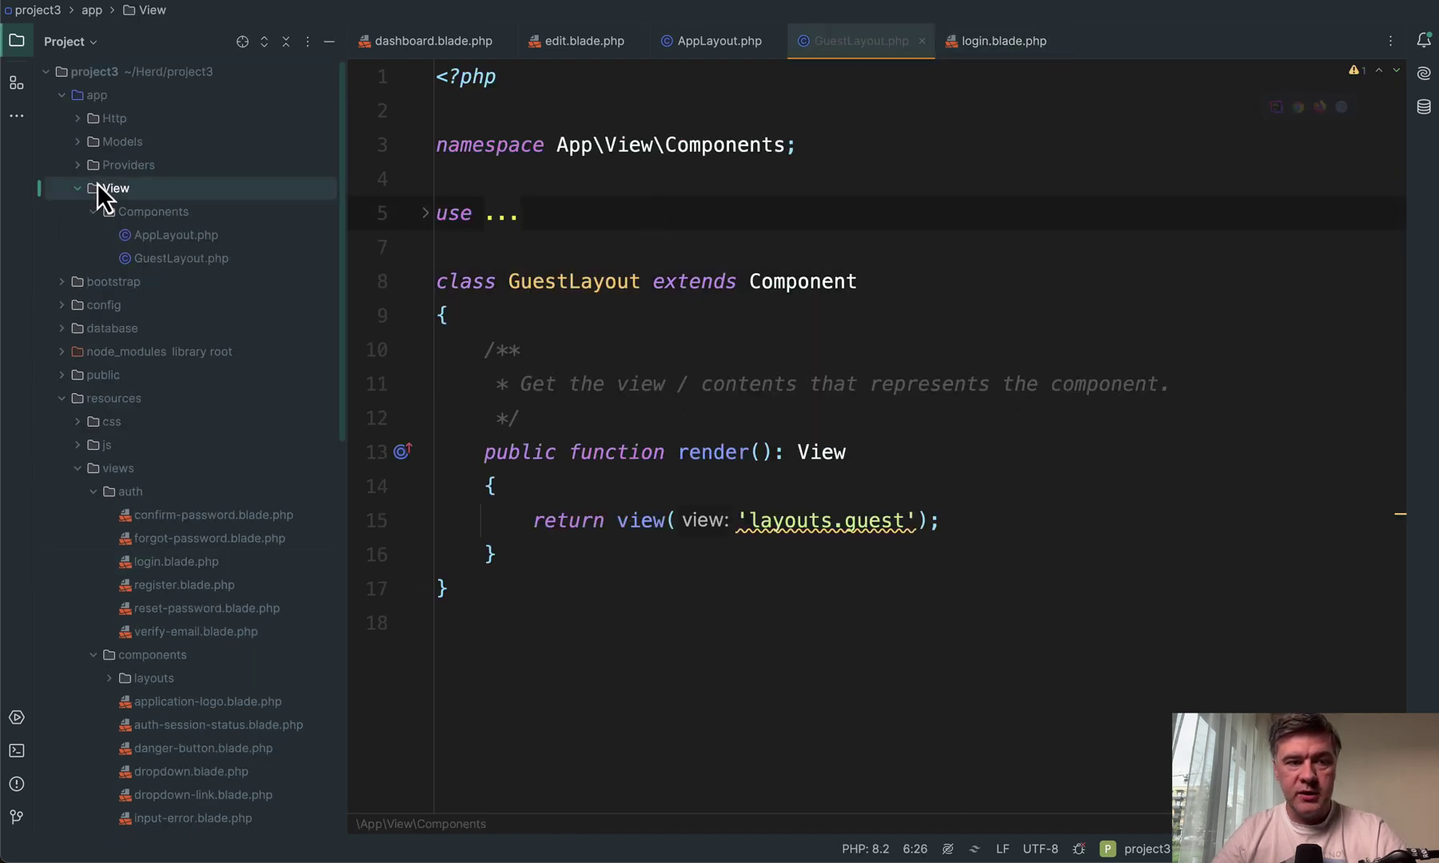
{"action": "key", "text": "shift+Down"}
{"action": "key", "text": "shift+Down"}
{"action": "key", "text": "shift+Down"}
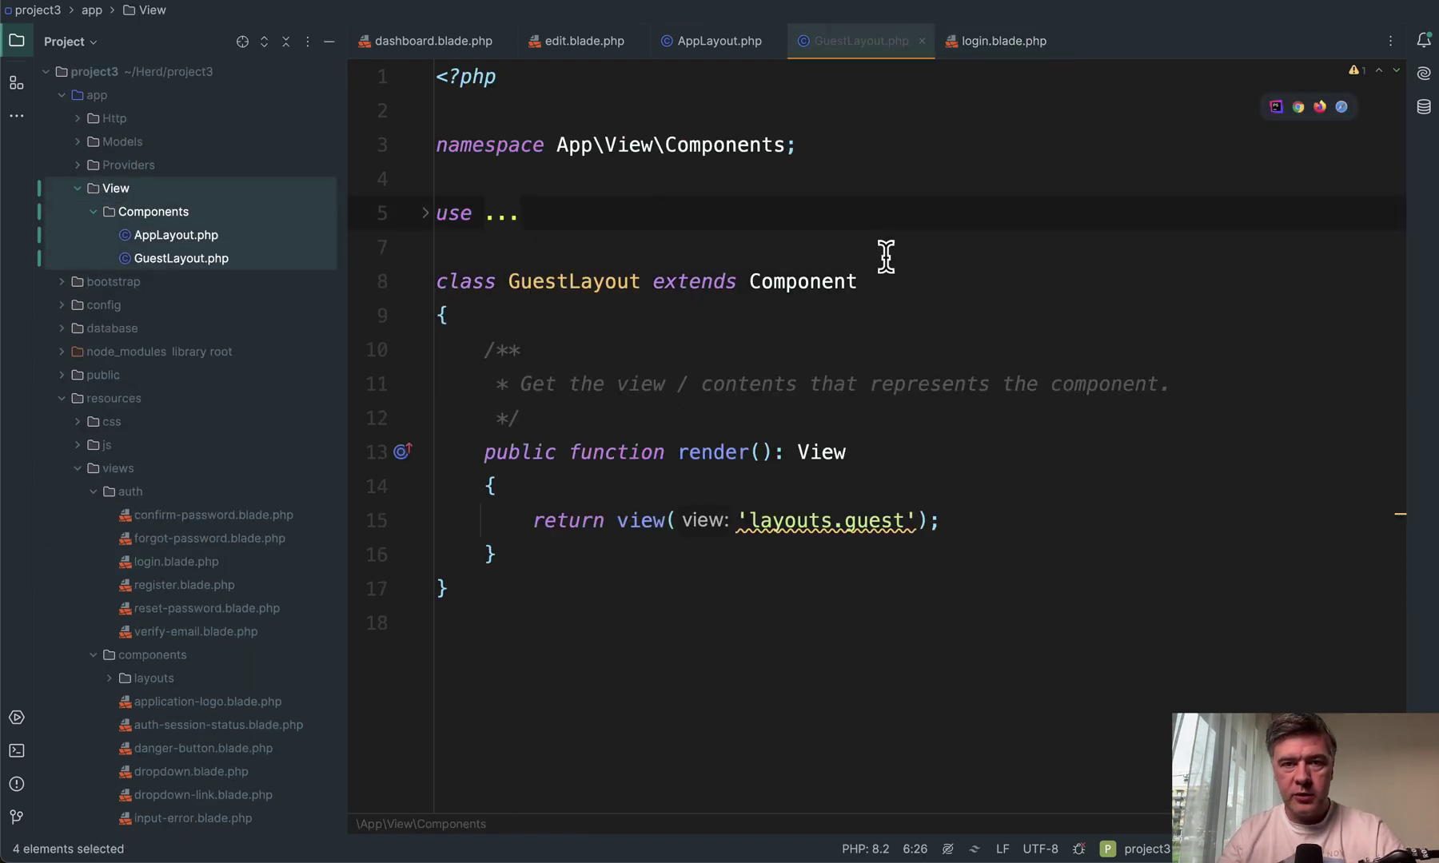
{"action": "mouse_move", "coordinate": [887, 256]}
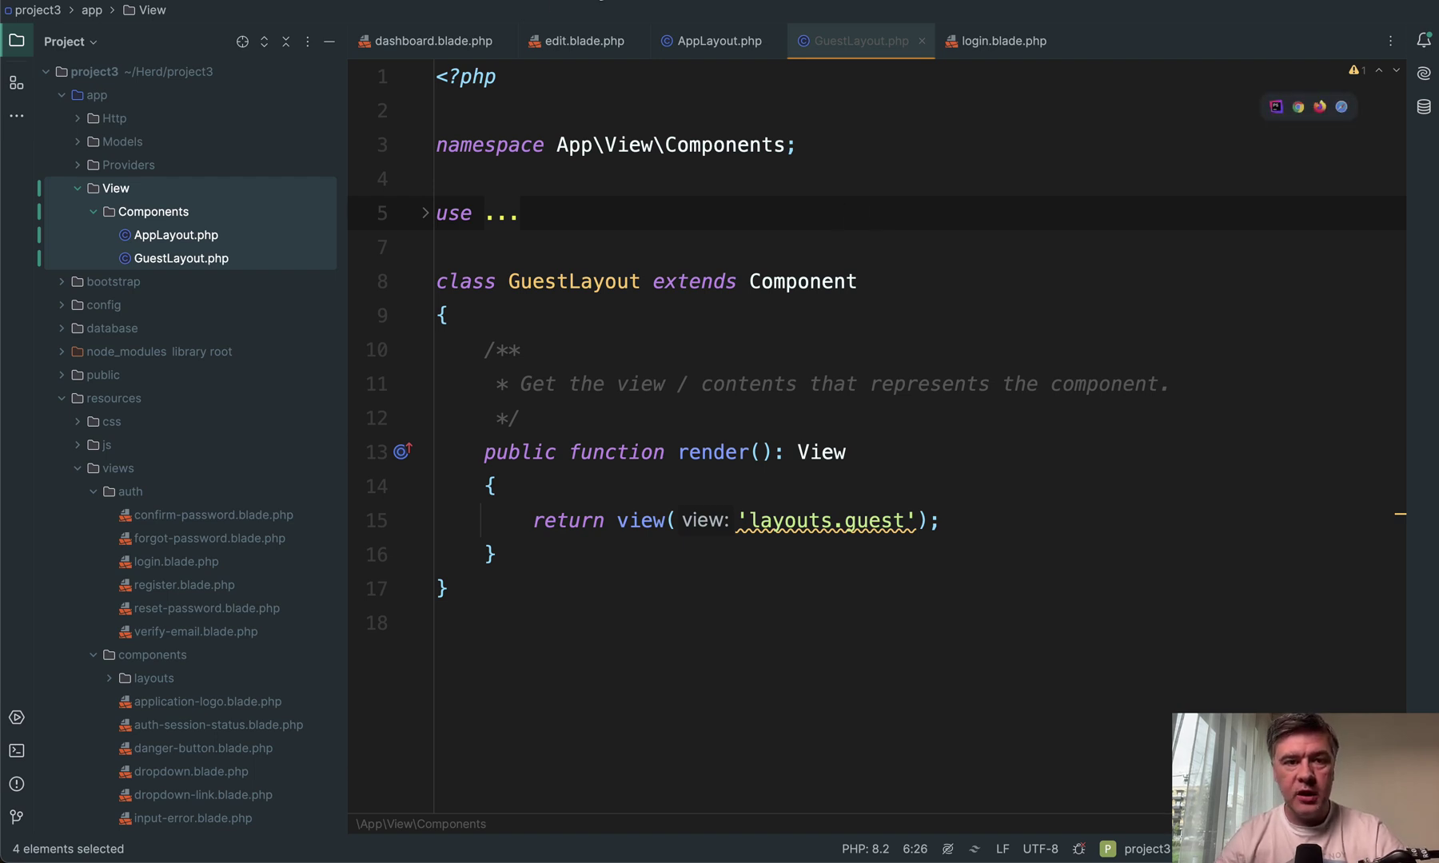
{"action": "left_click", "coordinate": [436, 40]}
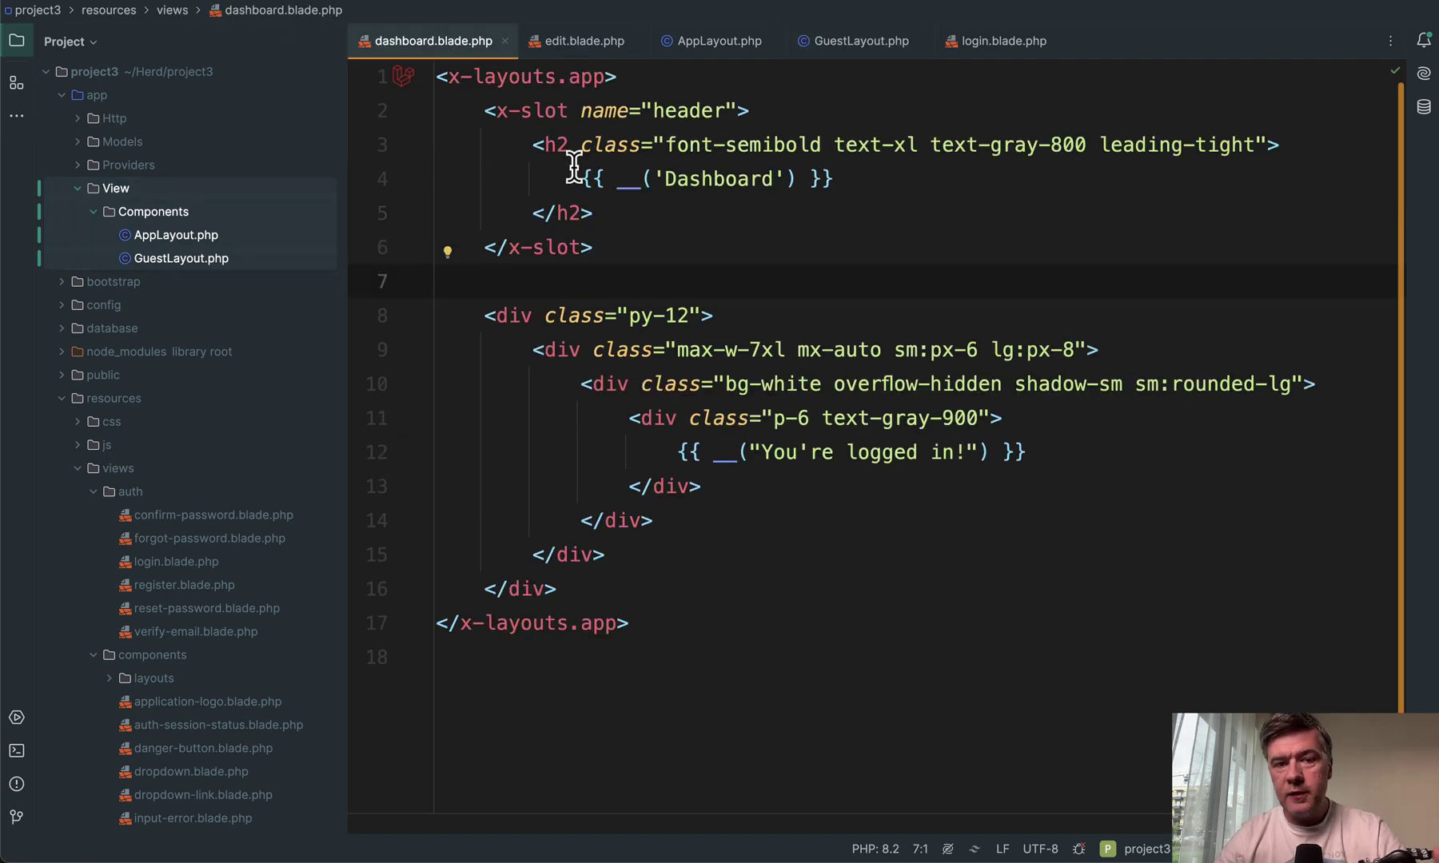